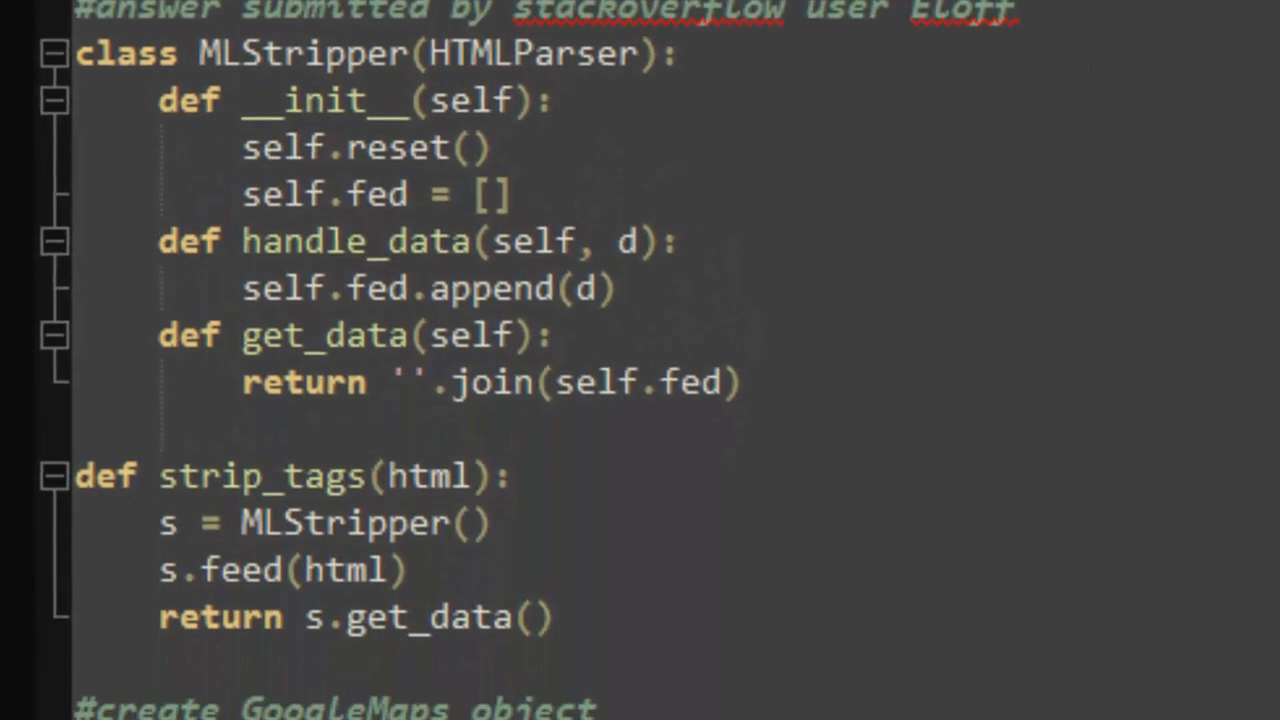
pyautogui.scroll(-2, 640, 360)
pyautogui.scroll(-2, 640, 360)
pyautogui.scroll(-2, 640, 360)
pyautogui.scroll(-2, 640, 360)
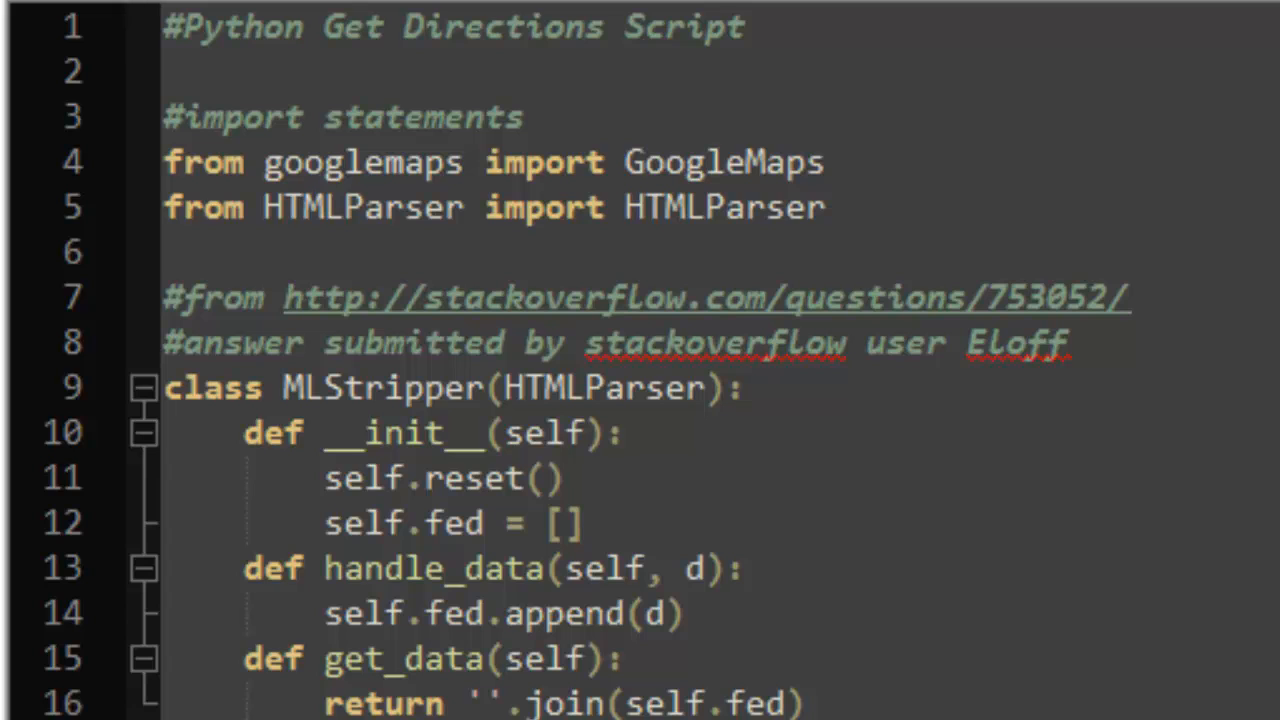
# Add 'from sys import argv' on a new line after the imports
pyautogui.click(826, 214)
pyautogui.press('Return')
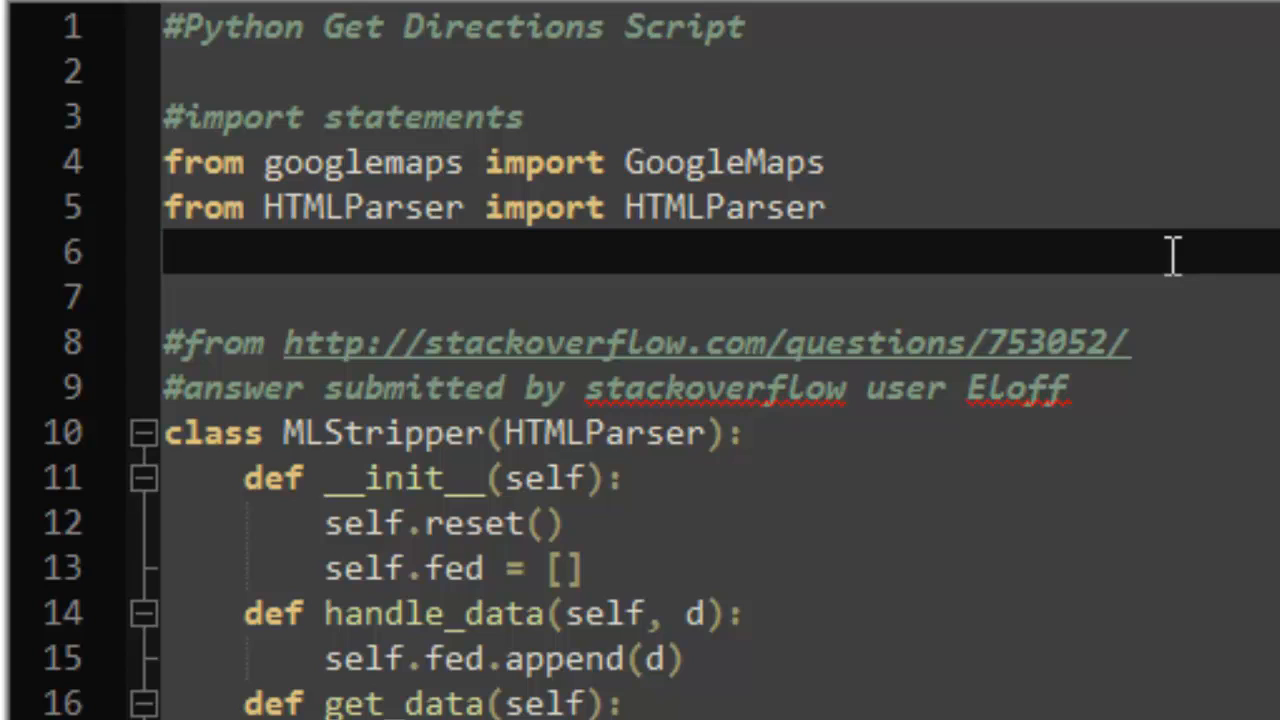
pyautogui.write('from sys ')
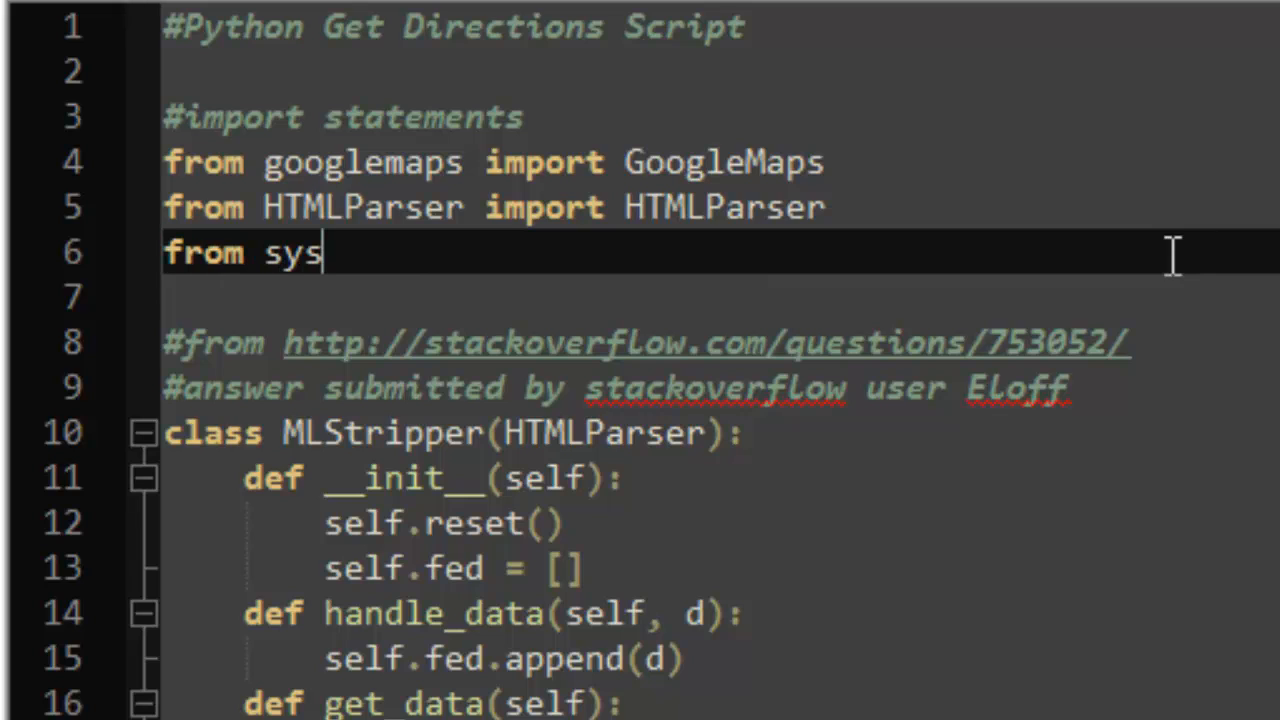
pyautogui.write('import argv')
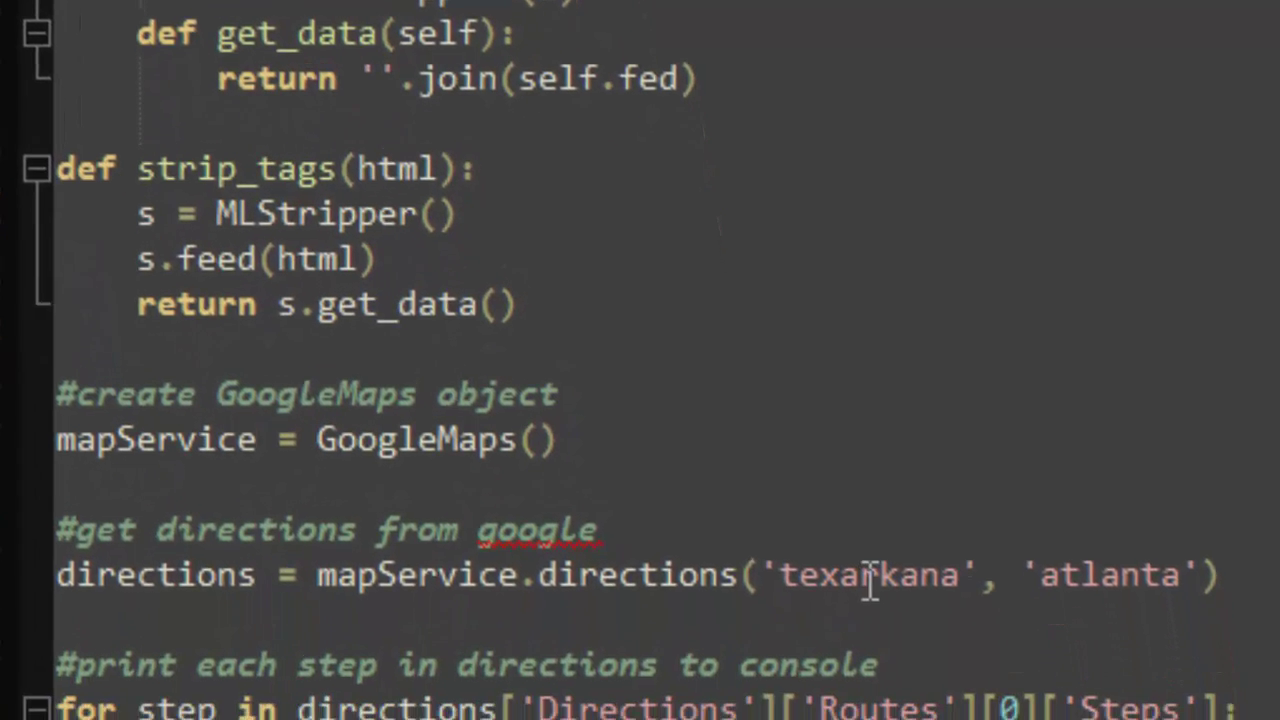
# Replace 'texarkana' and 'atlanta' in mapService.directions() with argv[1] and argv[2]
pyautogui.doubleClick(872, 580)
pyautogui.press('BackSpace')
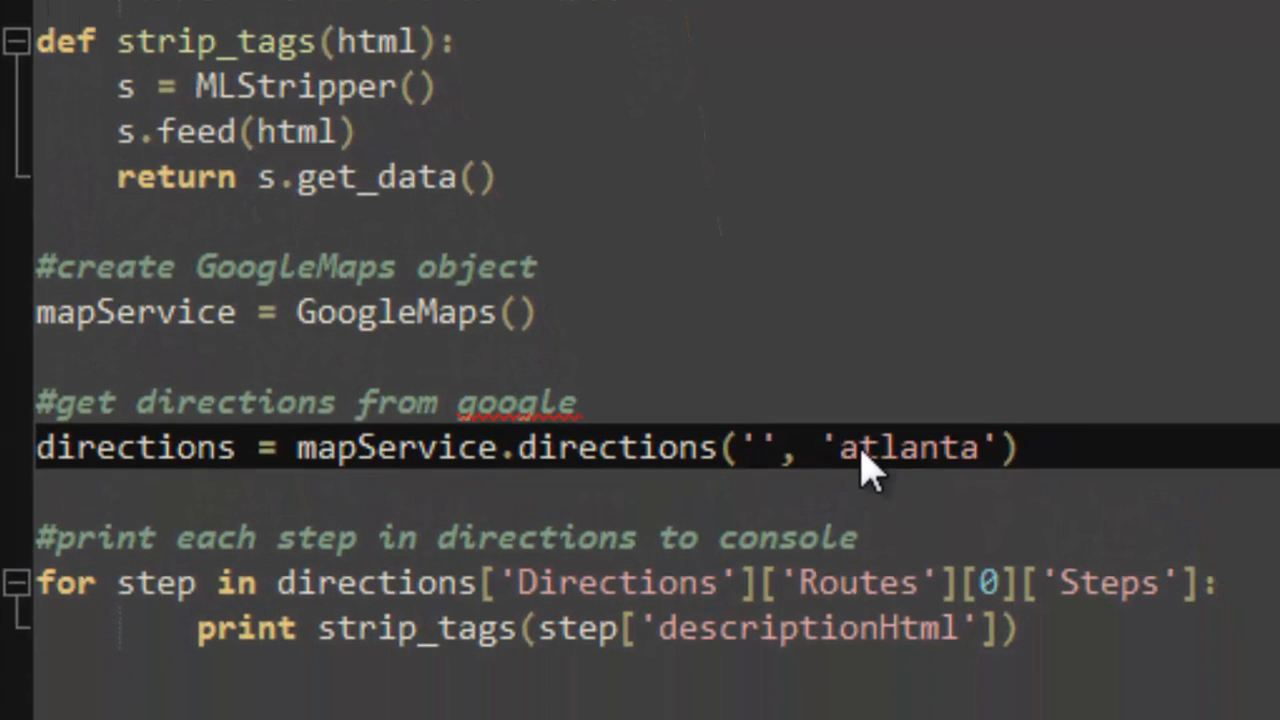
pyautogui.press('BackSpace')
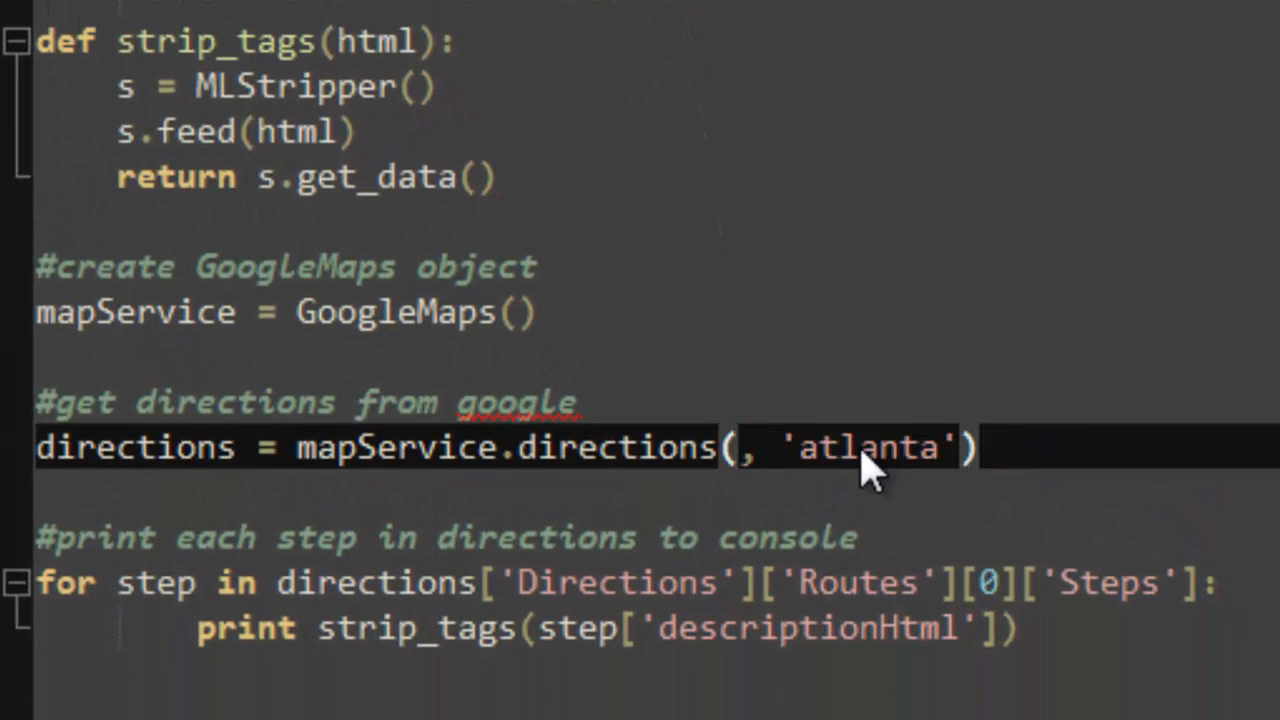
pyautogui.write('ar')
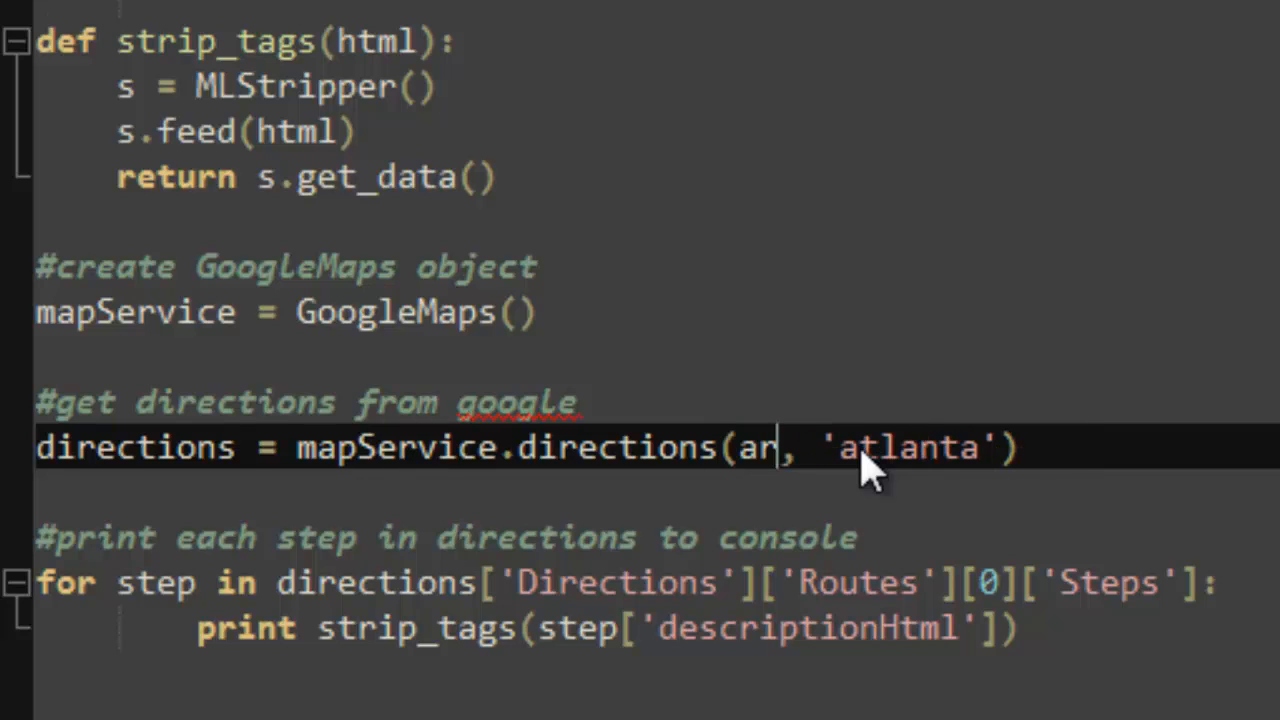
pyautogui.write('g[1]')
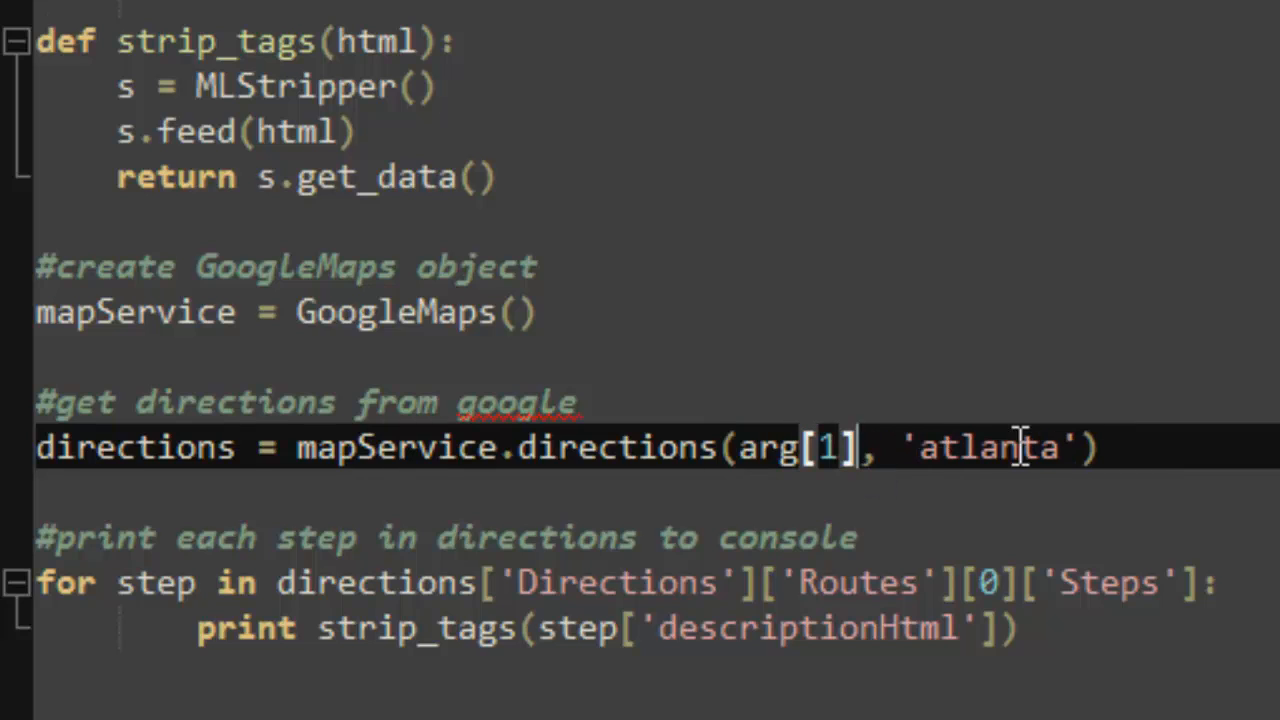
pyautogui.doubleClick(1040, 448)
pyautogui.press('BackSpace')
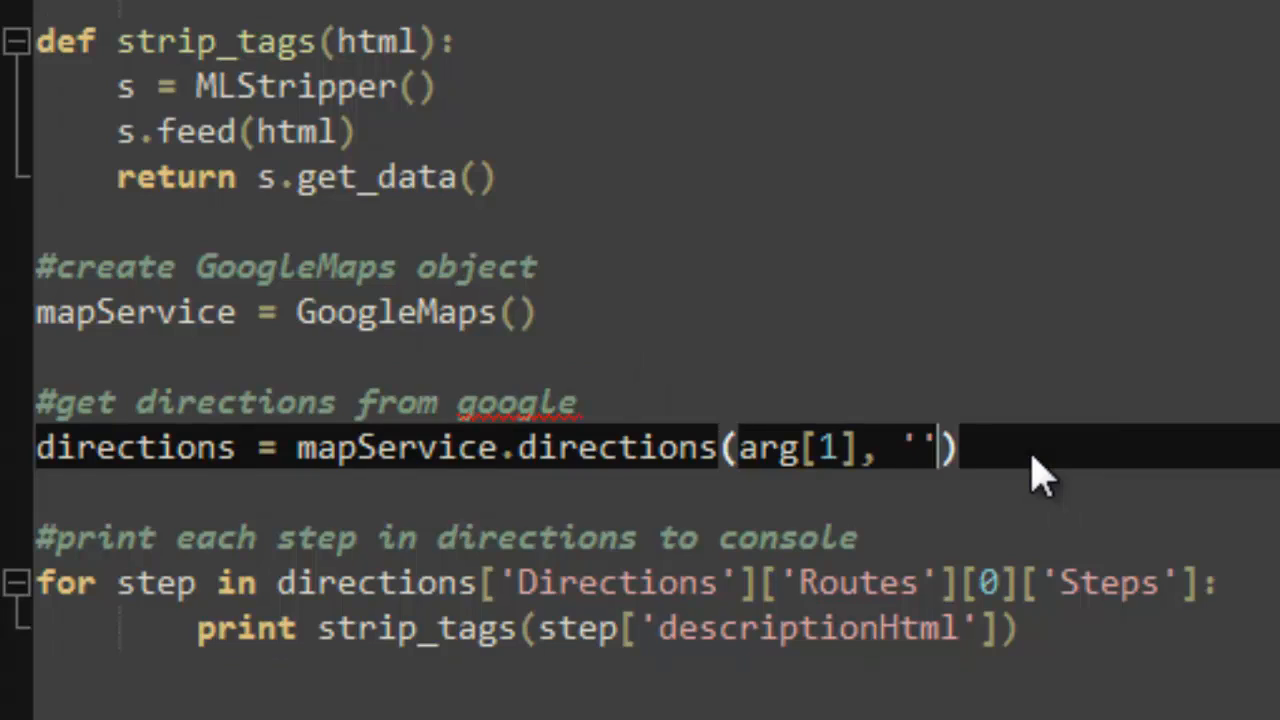
pyautogui.press('BackSpace')
pyautogui.press('Delete')
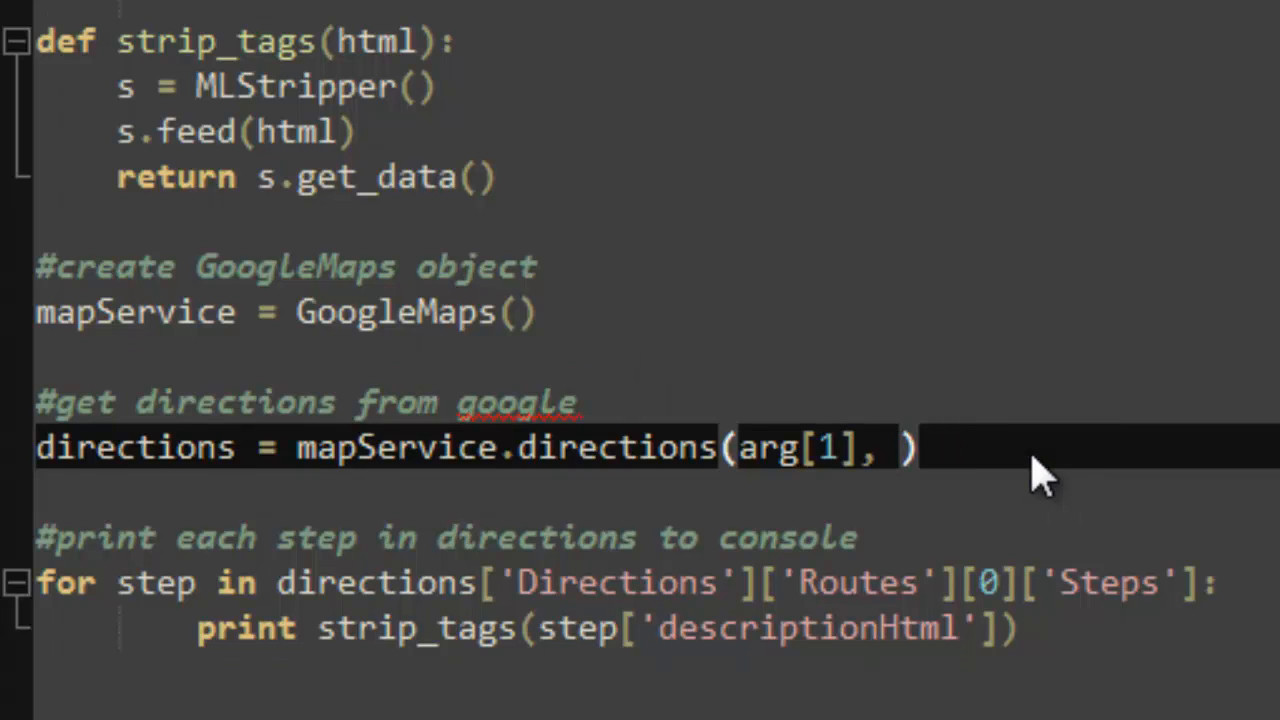
pyautogui.write('argv')
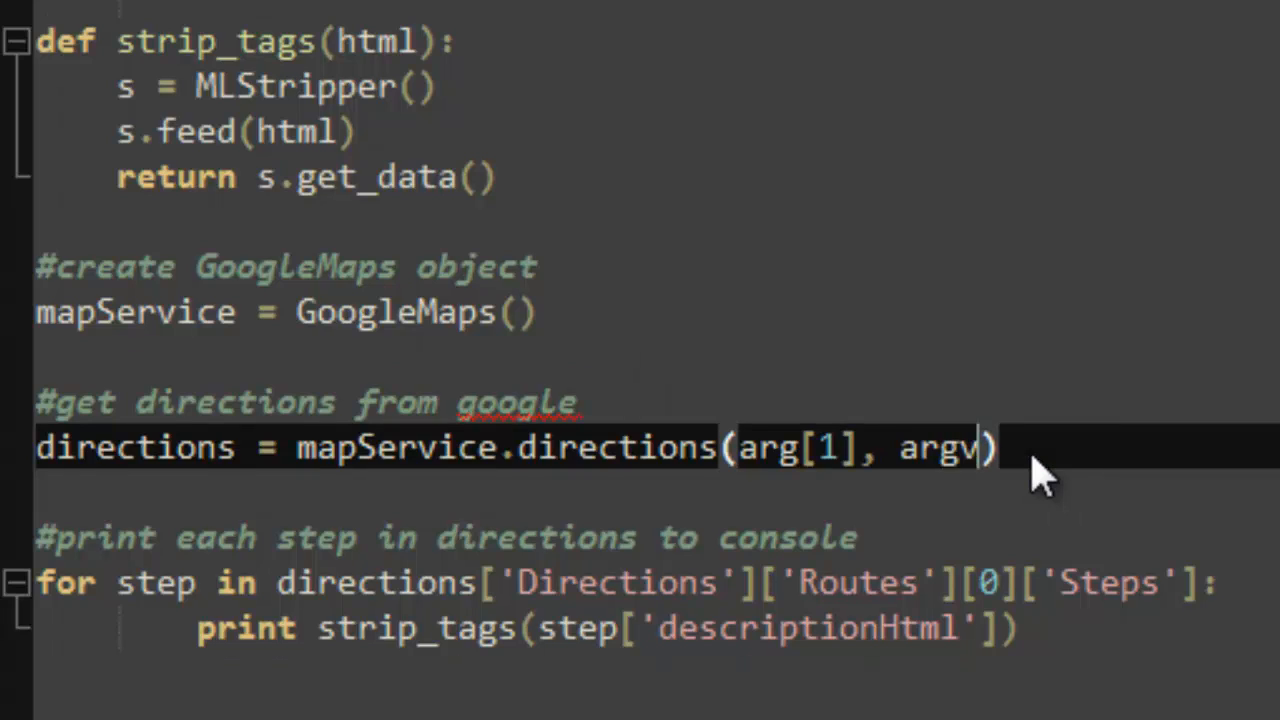
pyautogui.write('[2')
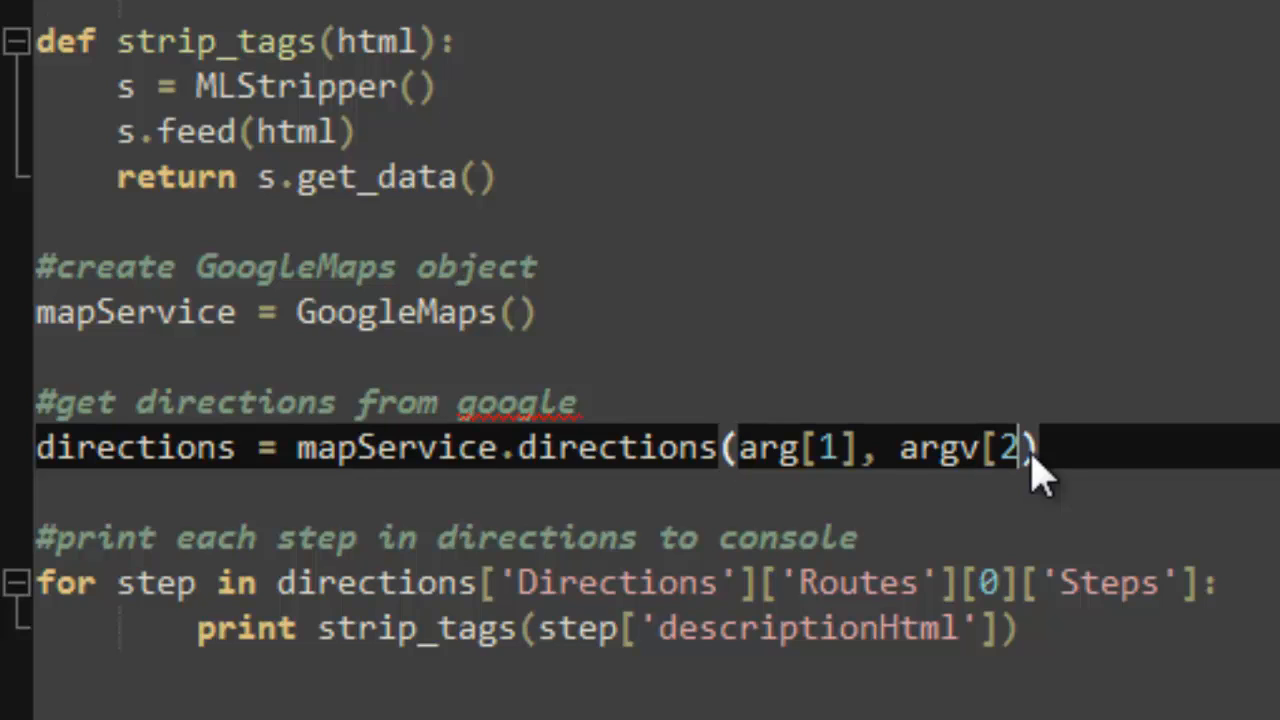
pyautogui.click(797, 448)
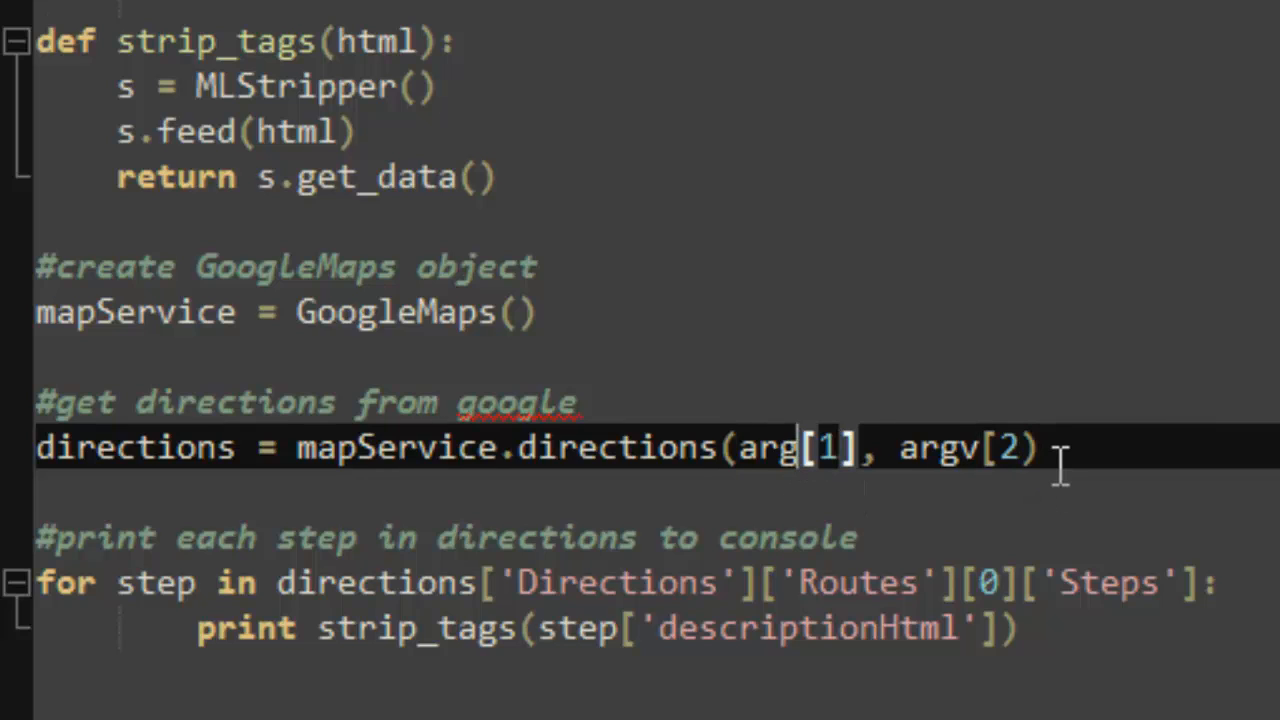
pyautogui.write('v')
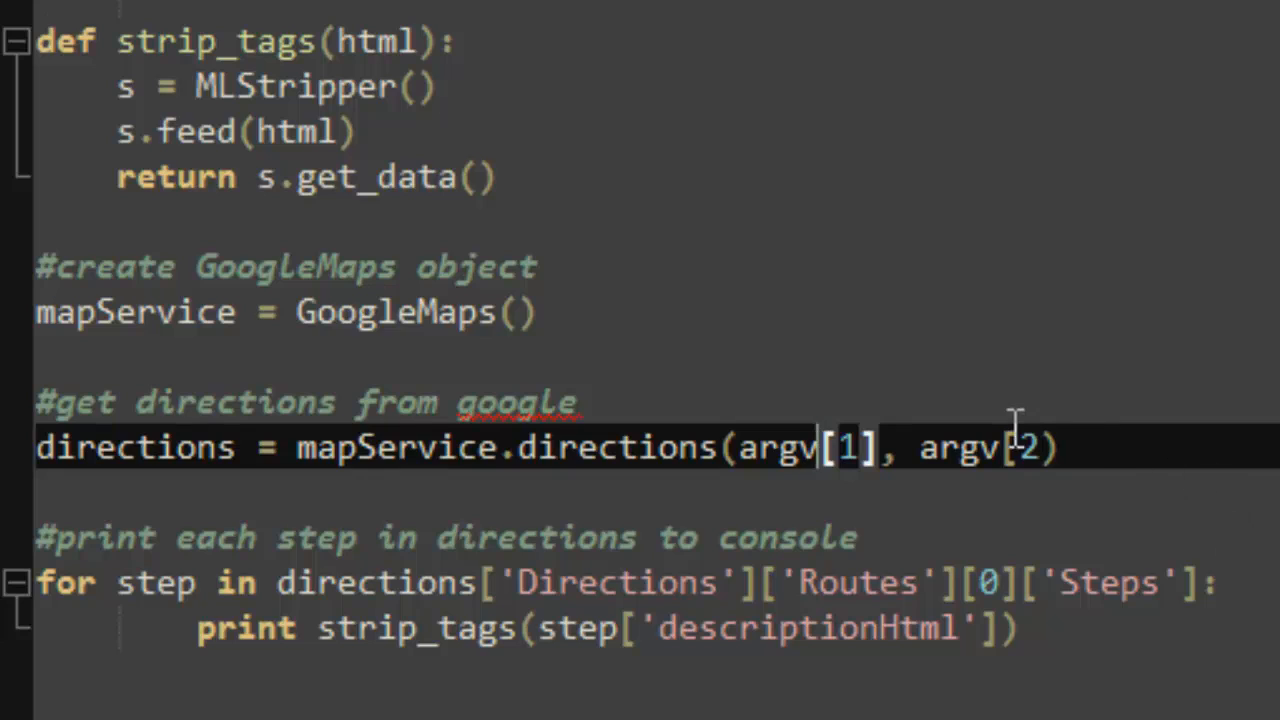
pyautogui.click(1090, 445)
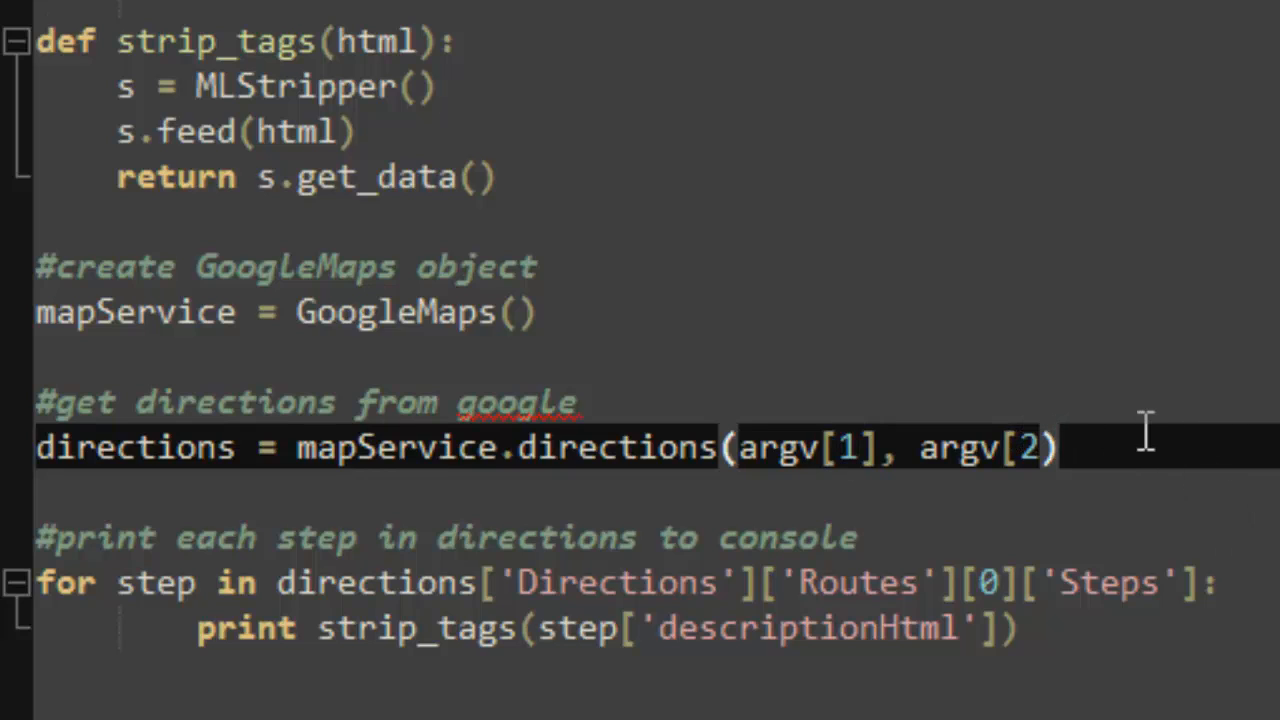
pyautogui.write(']')
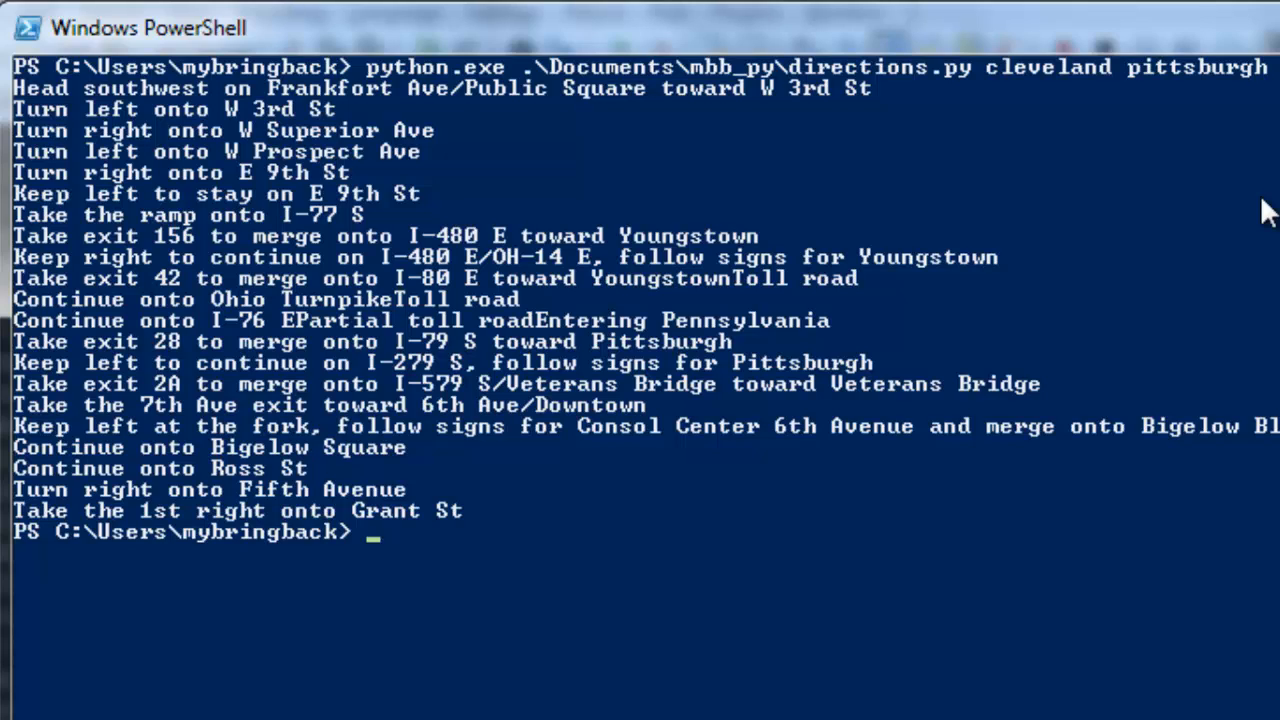
# Recall the command, change the destination to "pittsburg, ar" and run directions.py
pyautogui.press('Up')
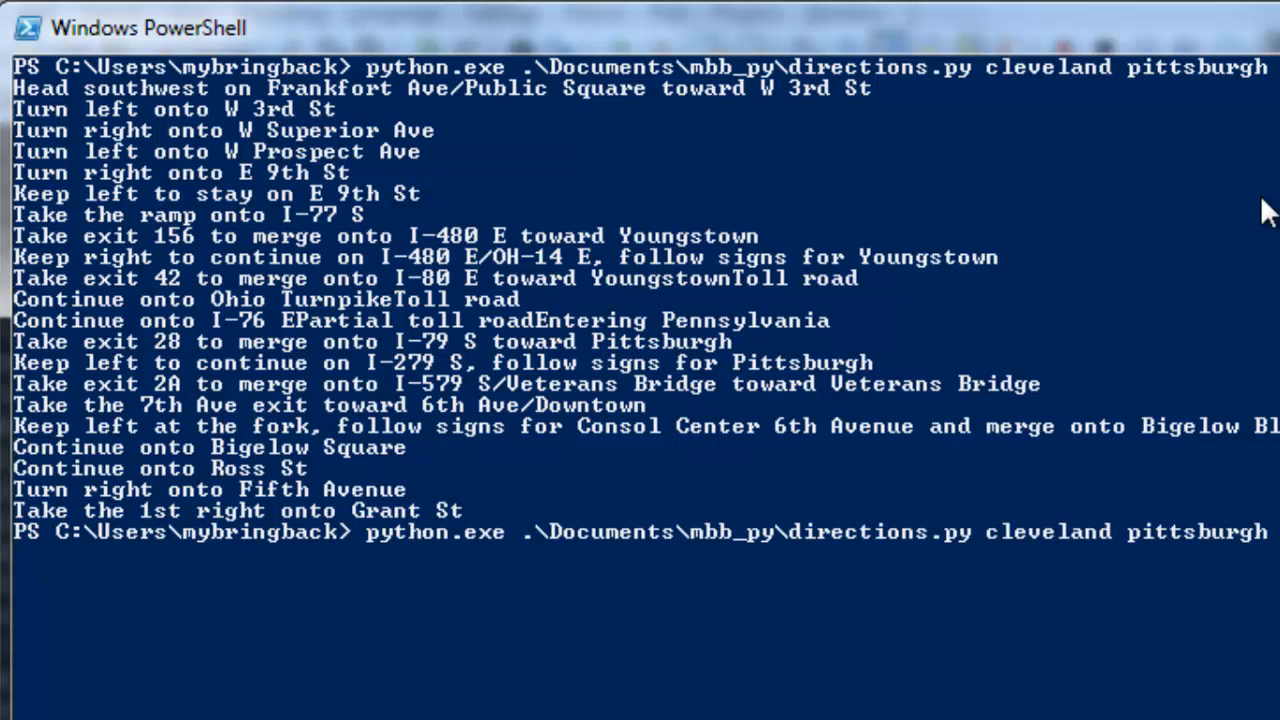
pyautogui.write('"')
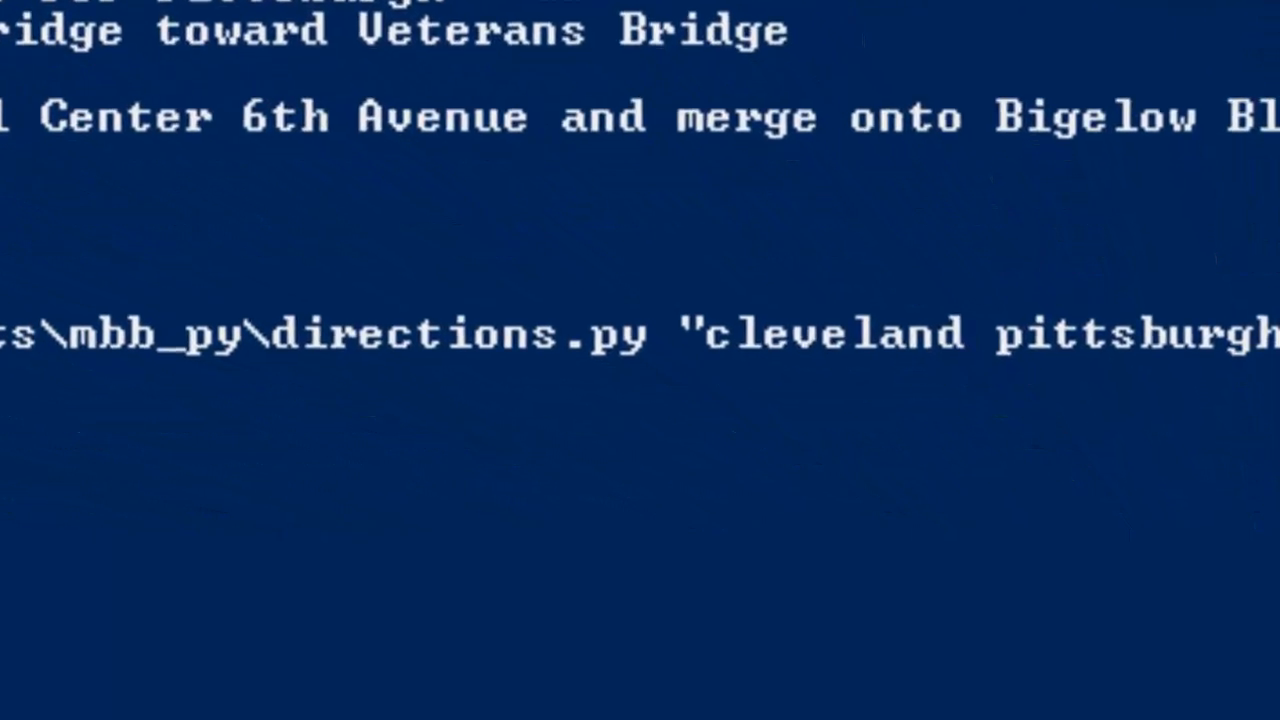
pyautogui.press('Right')
pyautogui.write(', ')
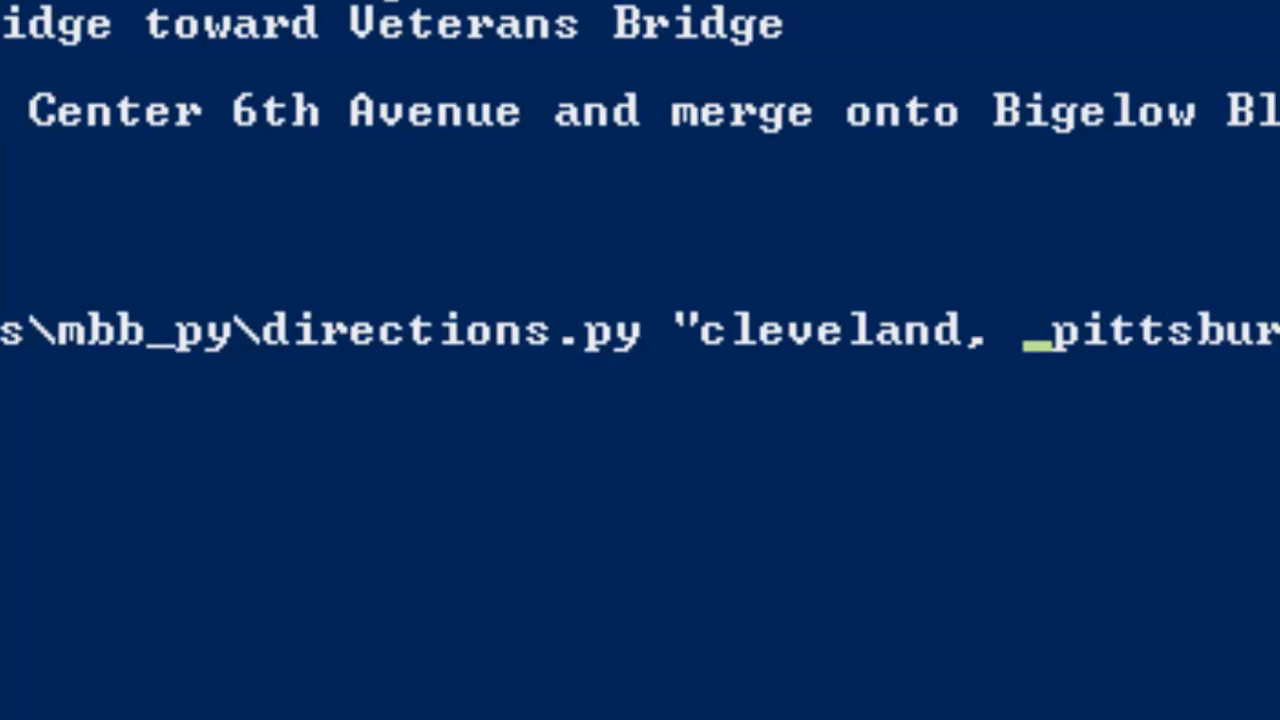
pyautogui.write('OH"')
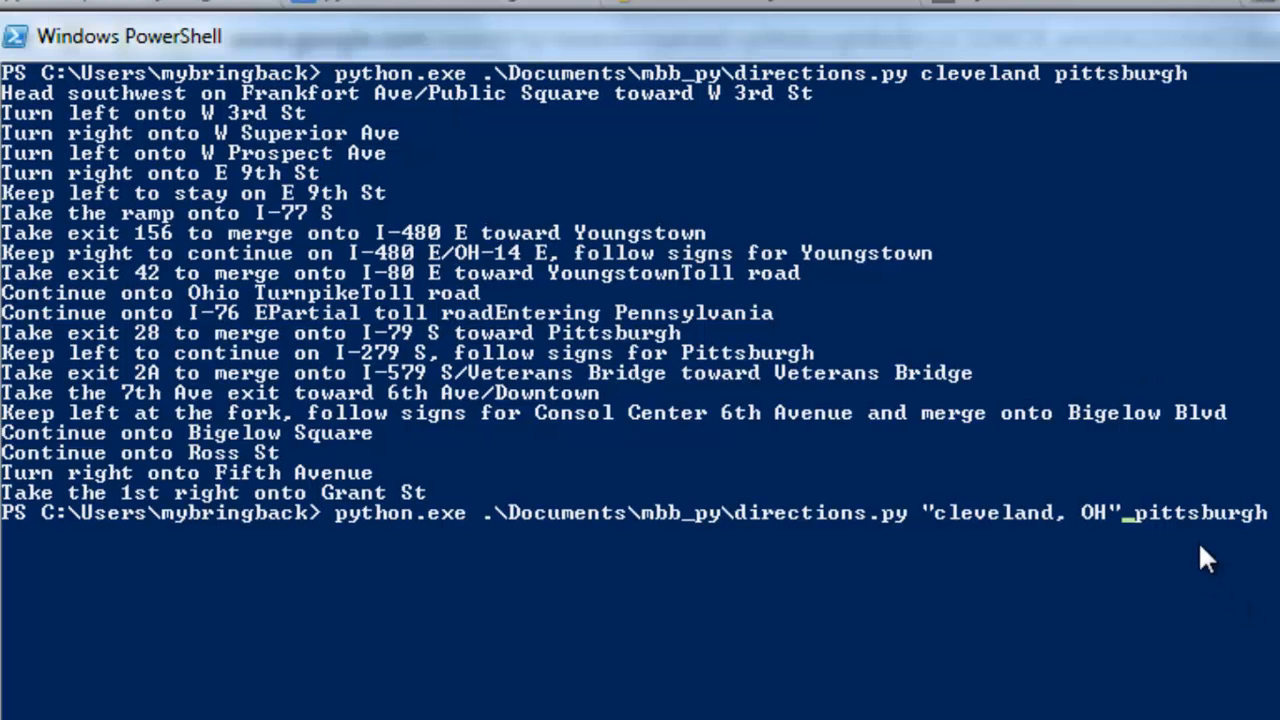
pyautogui.write('"')
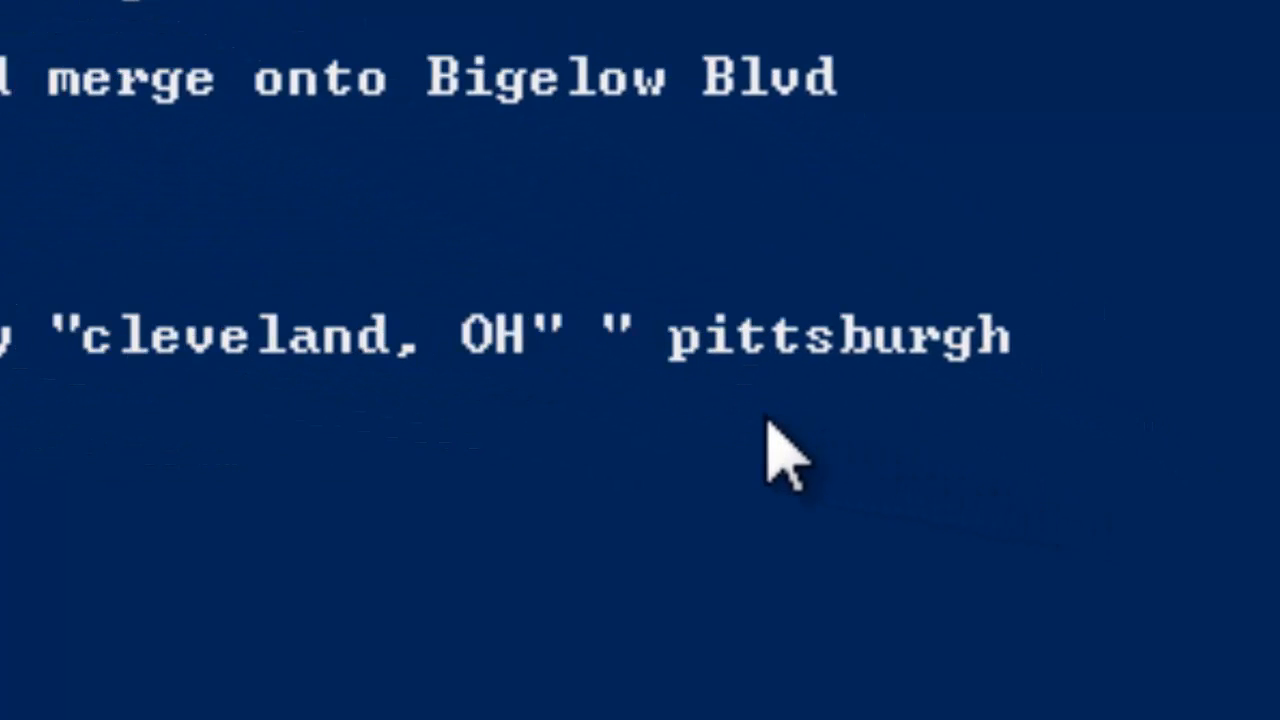
pyautogui.press('Delete')
pyautogui.press('Right')
pyautogui.press('Right')
pyautogui.press('Right')
pyautogui.press('Right')
pyautogui.press('Right')
pyautogui.press('Right')
pyautogui.press('Right')
pyautogui.press('Right')
pyautogui.press('Delete')
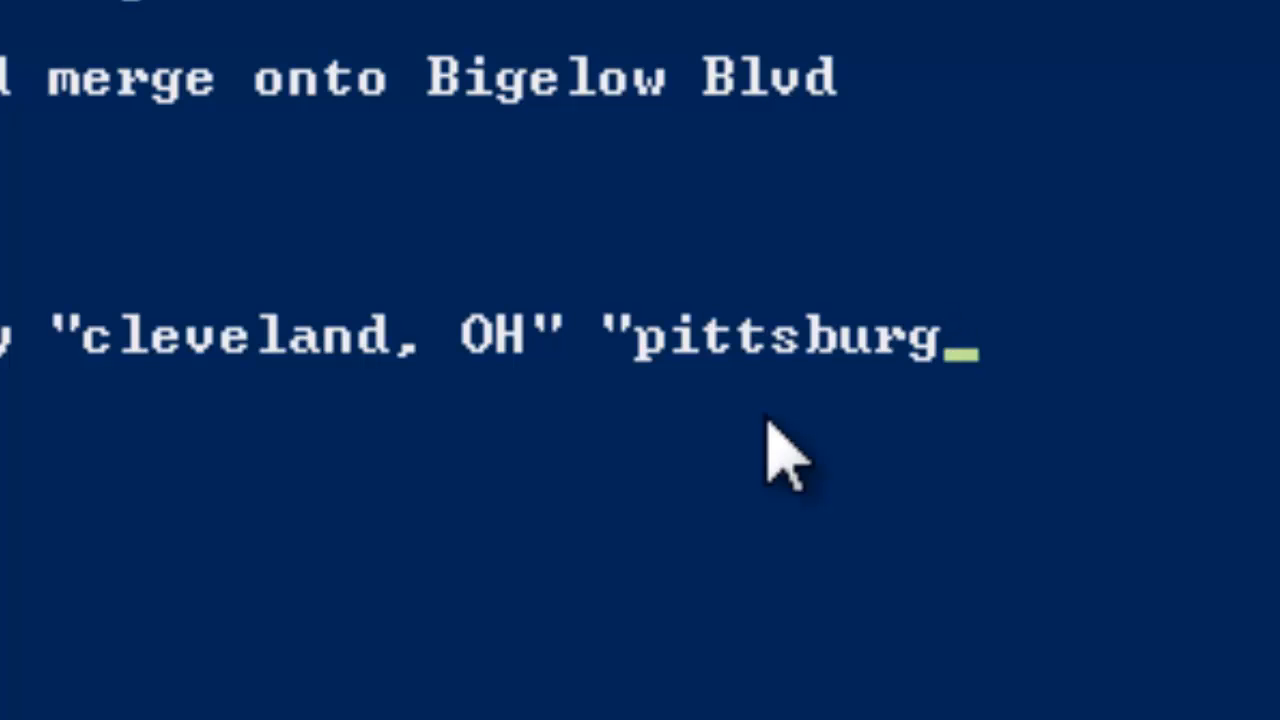
pyautogui.write(', ar"')
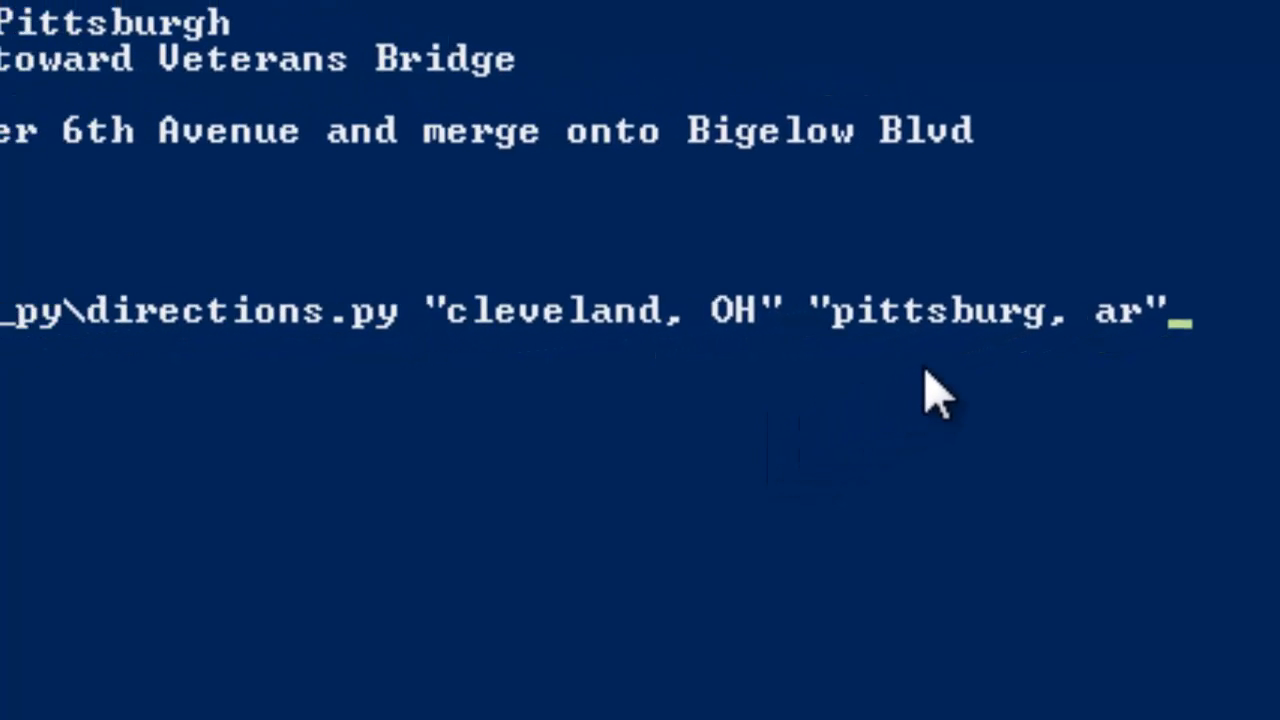
pyautogui.press('Return')
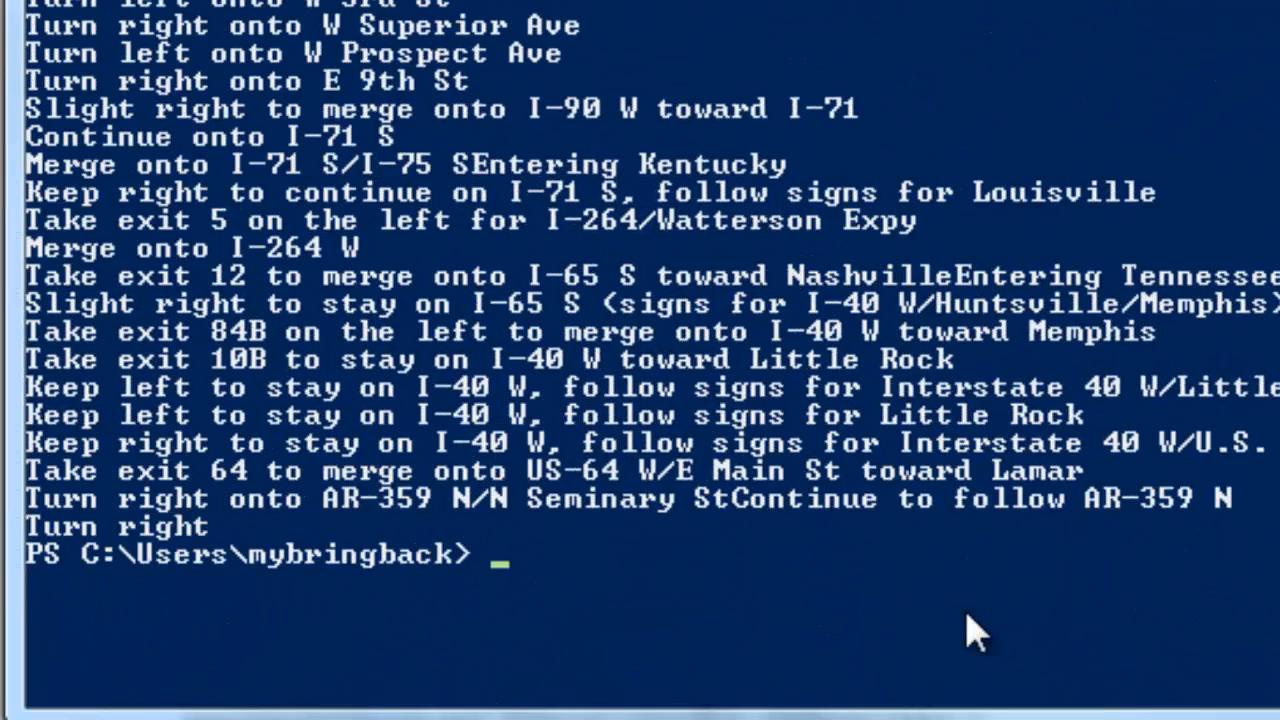
# Rerun directions.py with a bogus destination, yielding a G_GEO_UNKNOWN_ADDRESS error 602 traceback
pyautogui.press('Up')
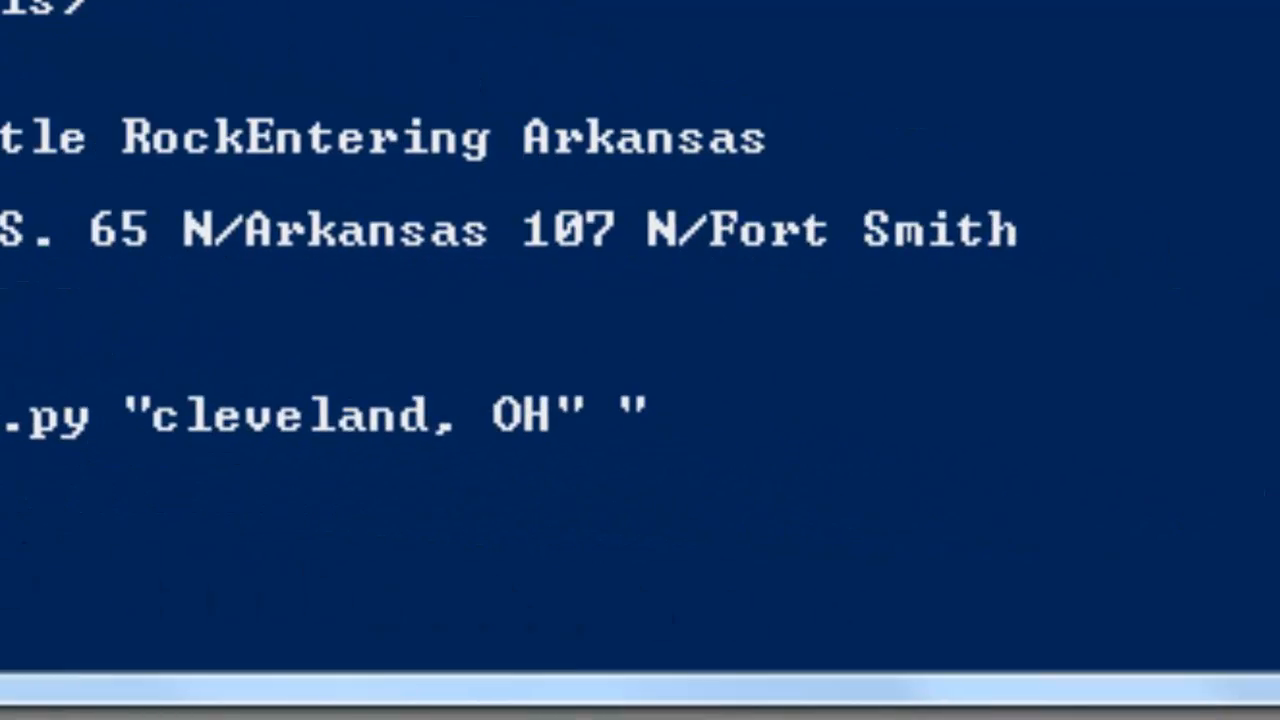
pyautogui.write('mybrin')
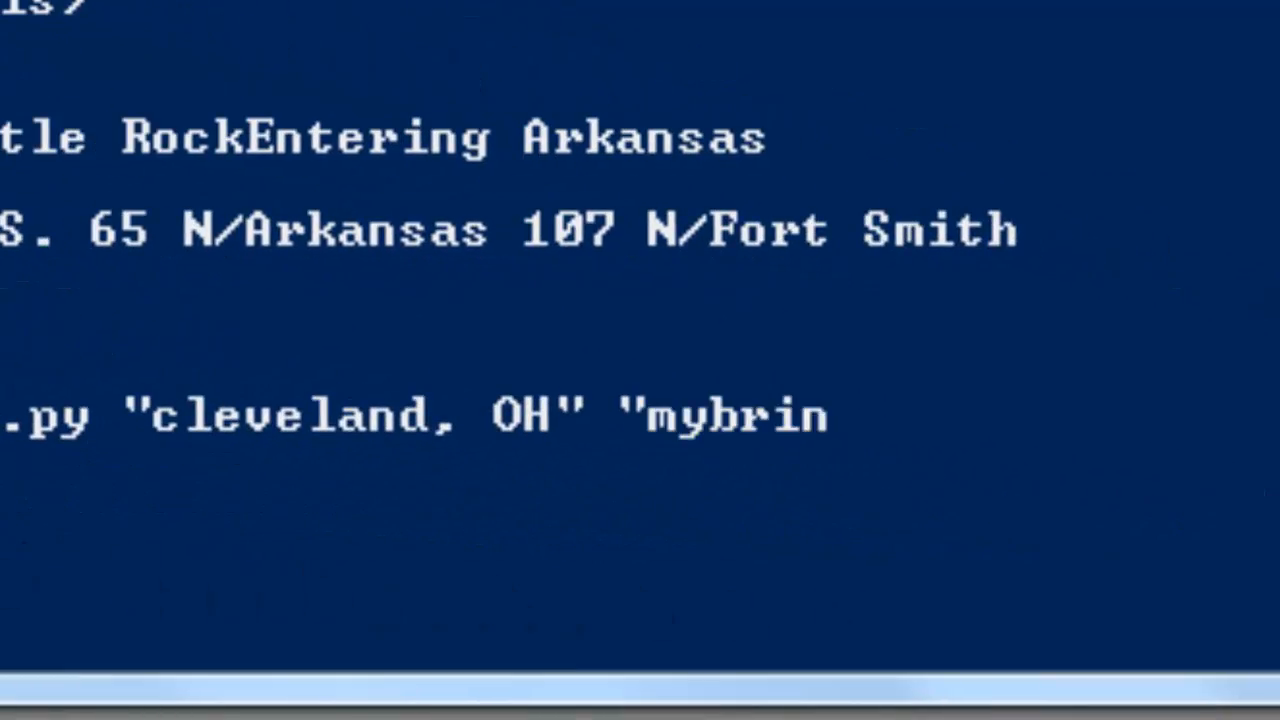
pyautogui.write('gback"')
pyautogui.press('Return')
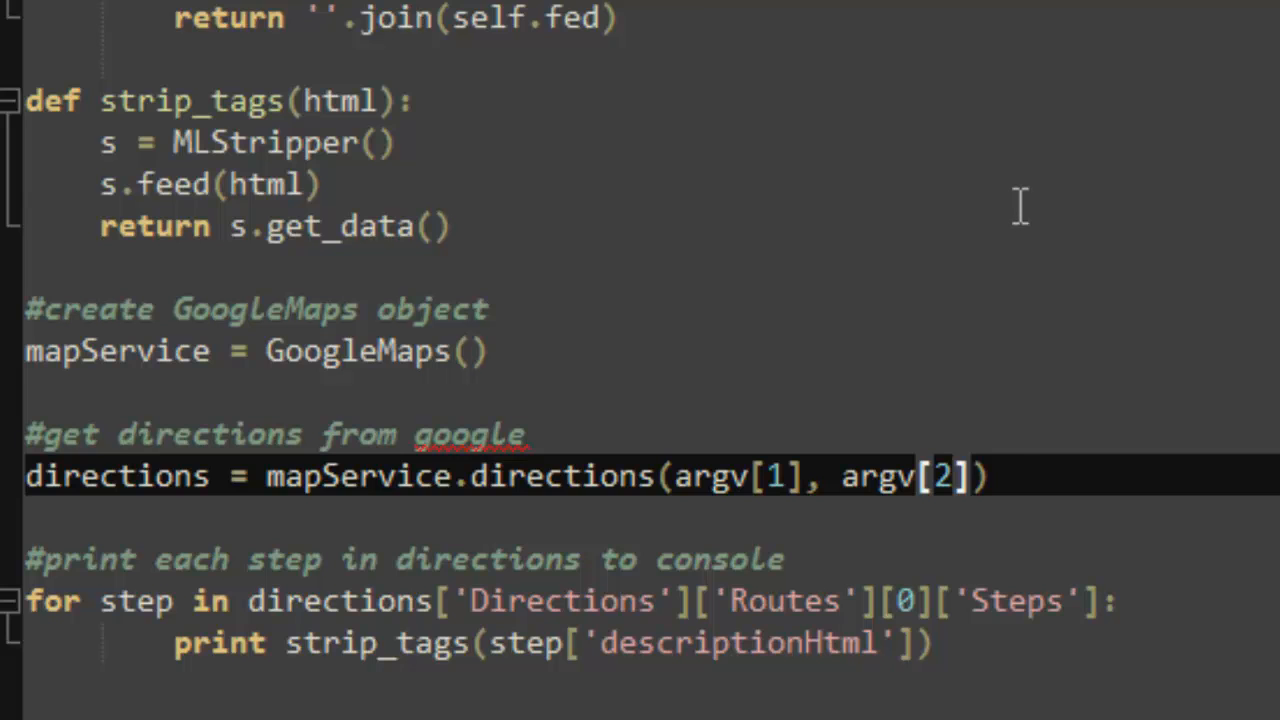
# Insert a with open(...Desktop/directions.txt, 'w') as f: line below the print comment
pyautogui.click(900, 552)
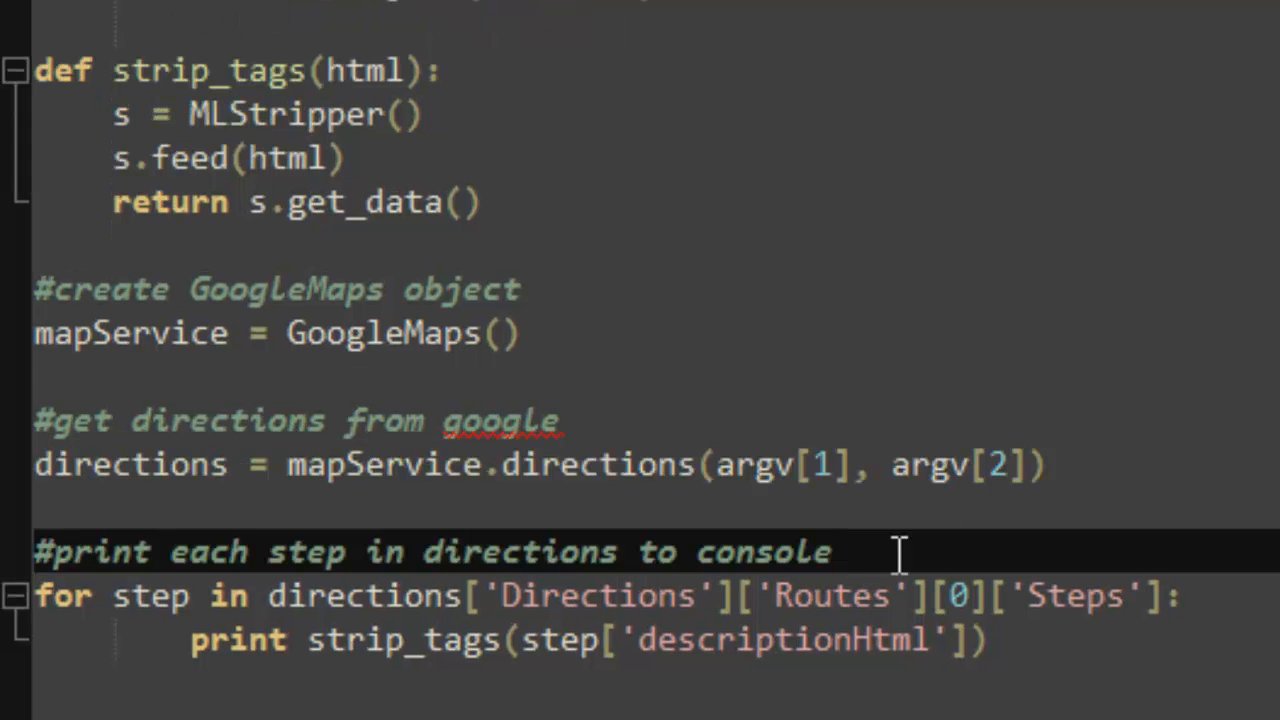
pyautogui.press('Return')
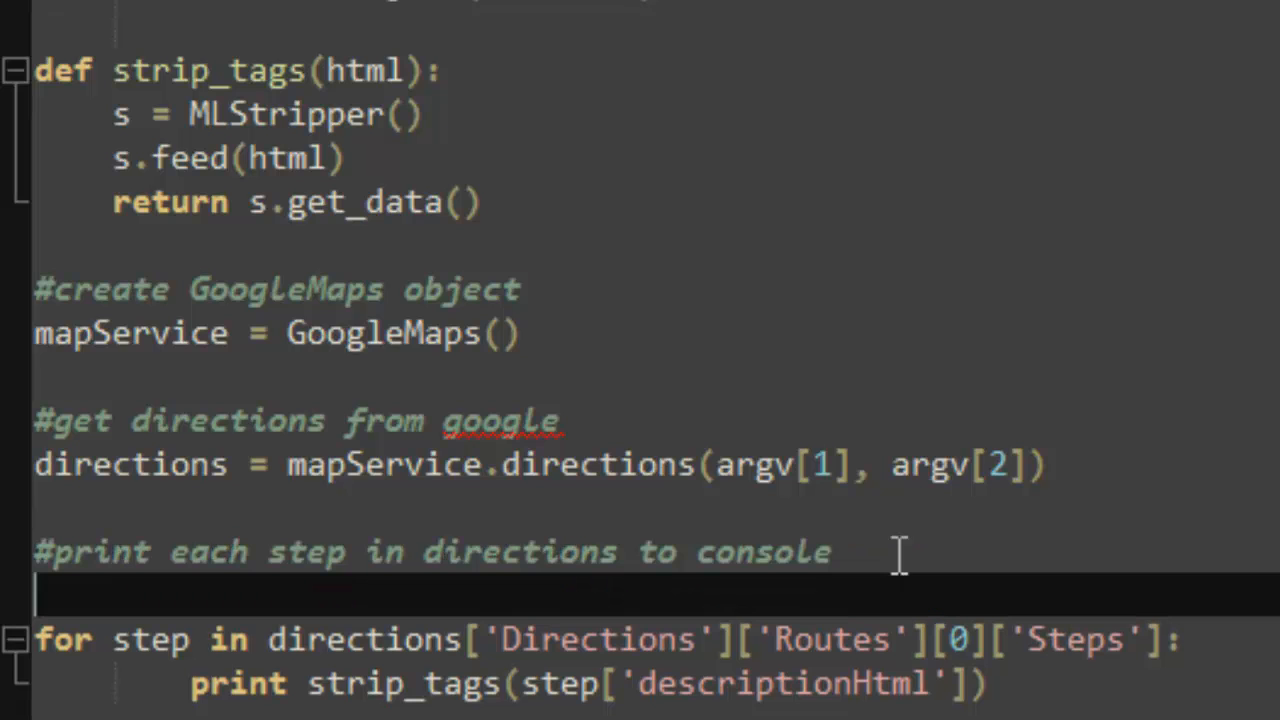
pyautogui.write("with open('C:/Users/mybringback/Desktop/directions.txt', 'w') as f:")
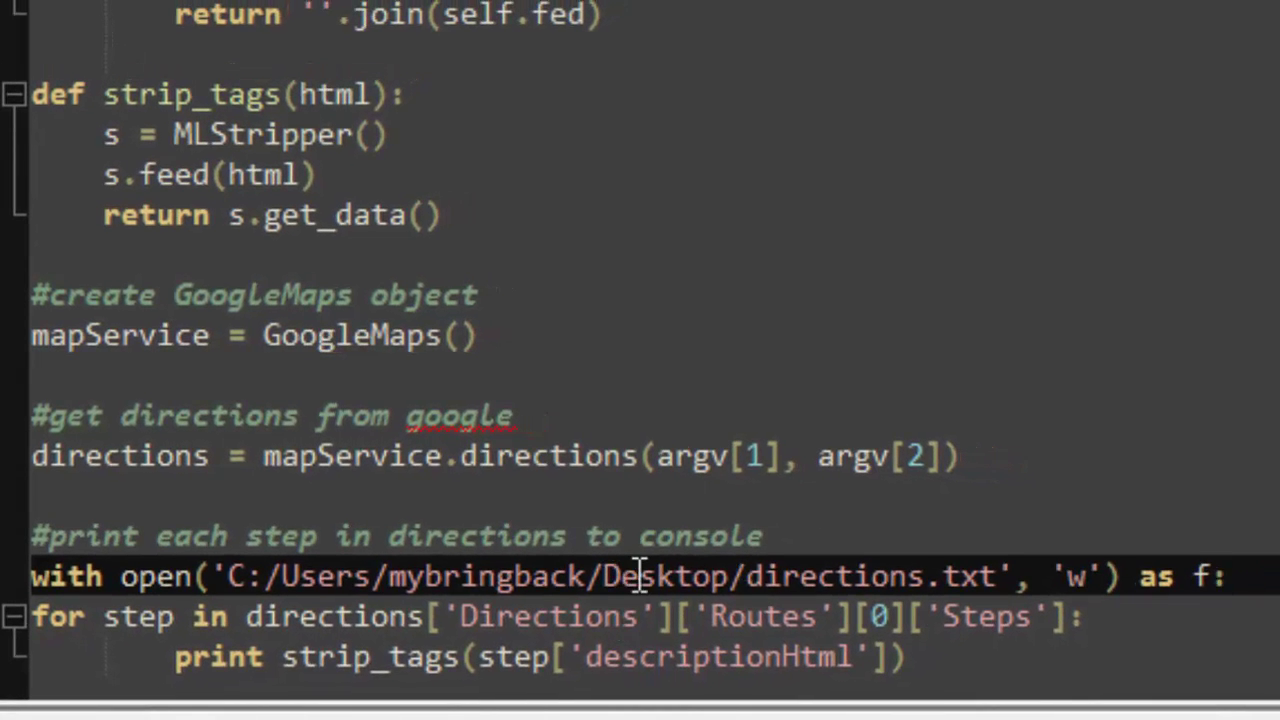
pyautogui.doubleClick(640, 575)
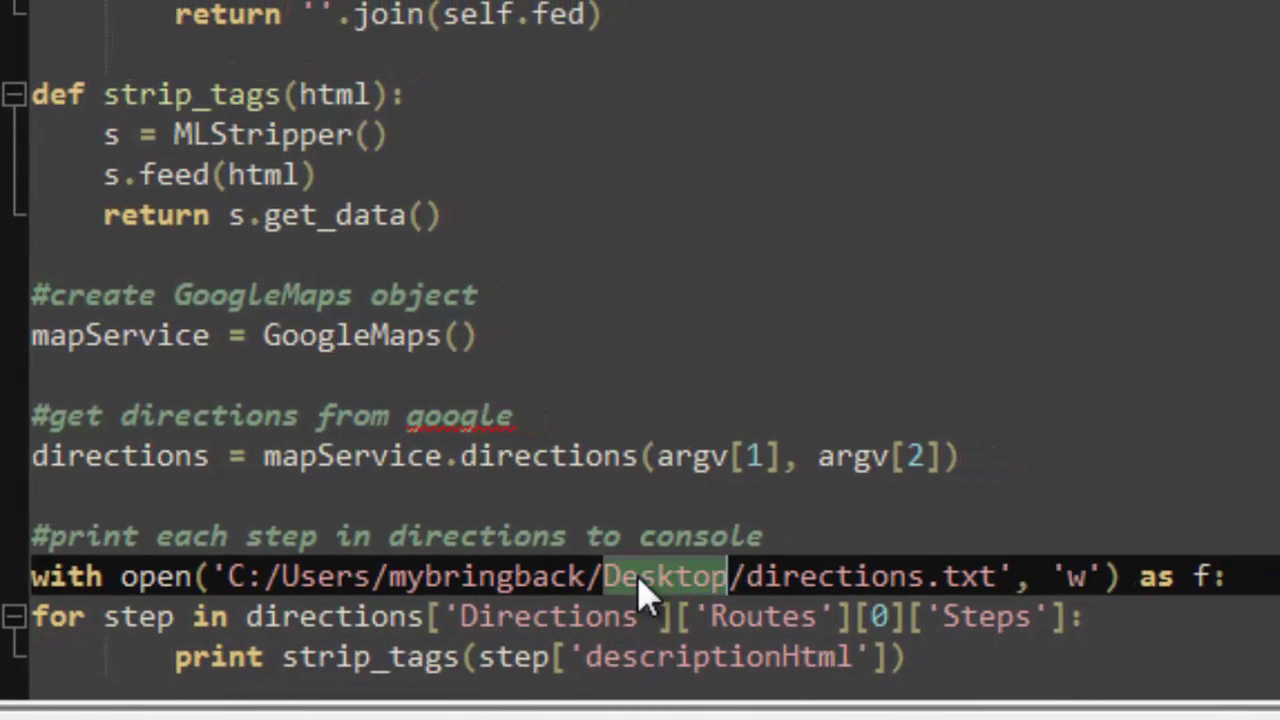
pyautogui.doubleClick(848, 578)
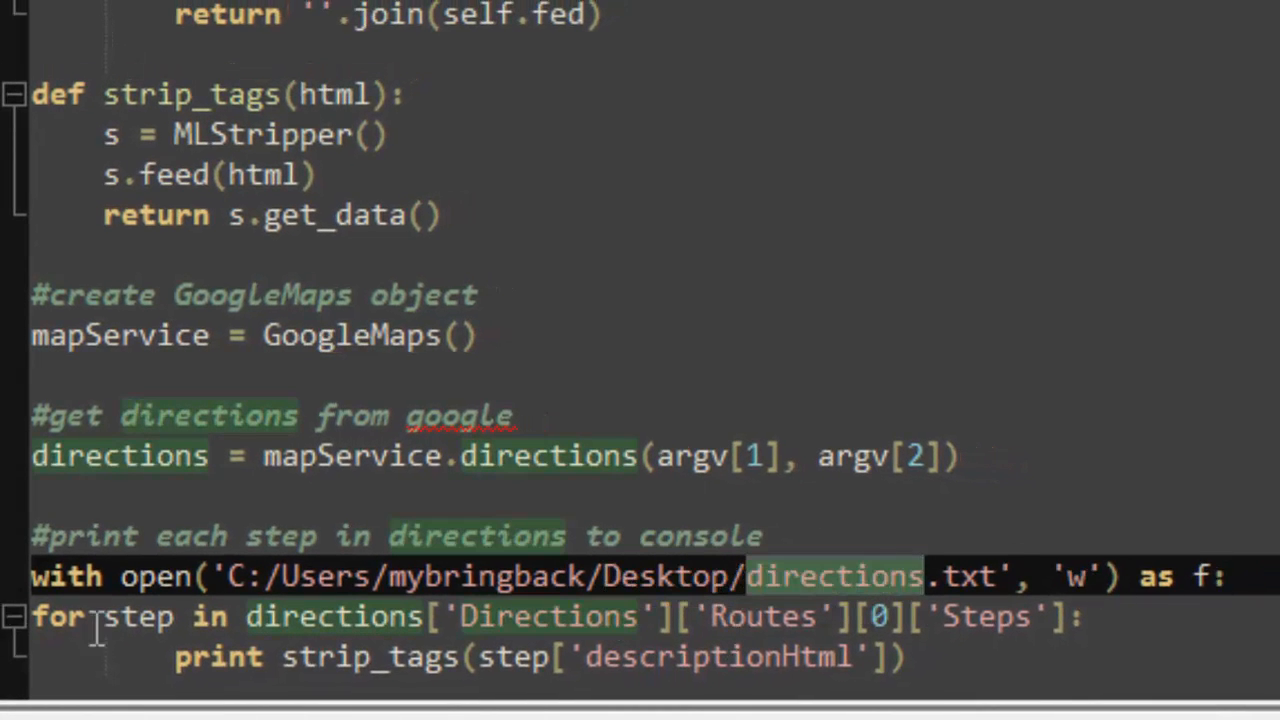
# Indent the for loop under the with block and replace print with f.write(... + '\r\n')
pyautogui.click(42, 615)
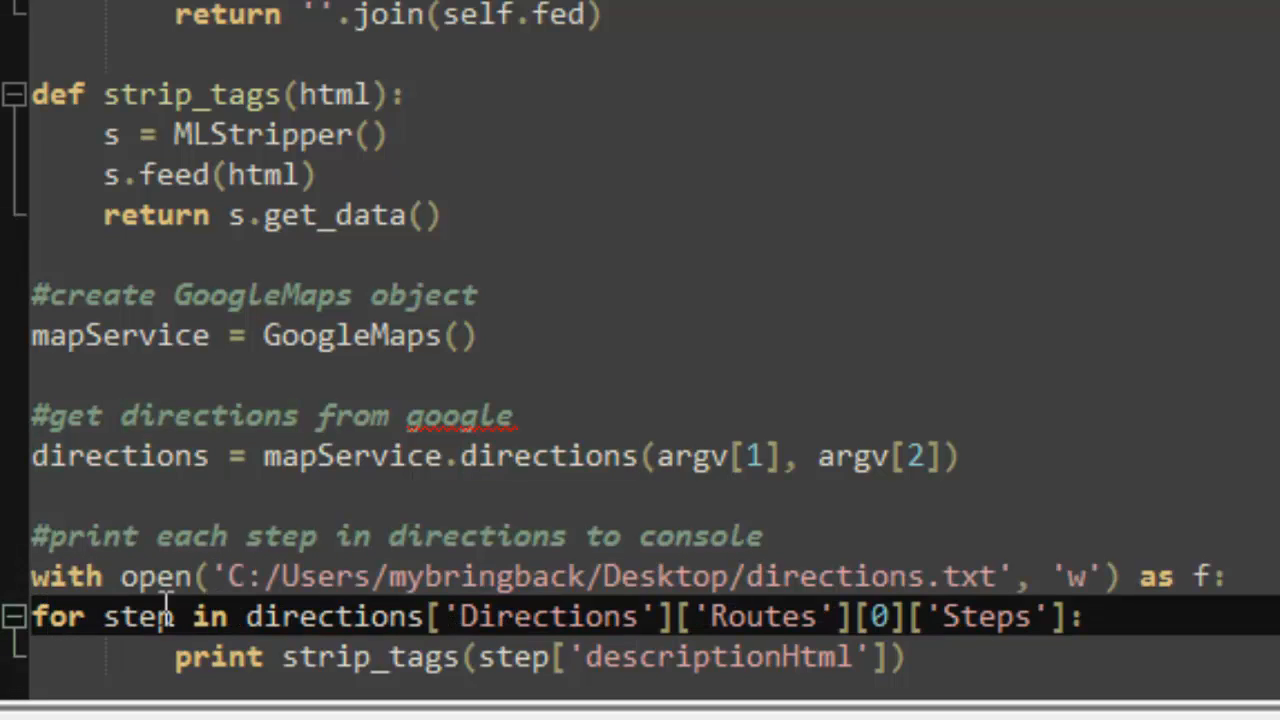
pyautogui.press('space')
pyautogui.press('space')
pyautogui.press('space')
pyautogui.press('space')
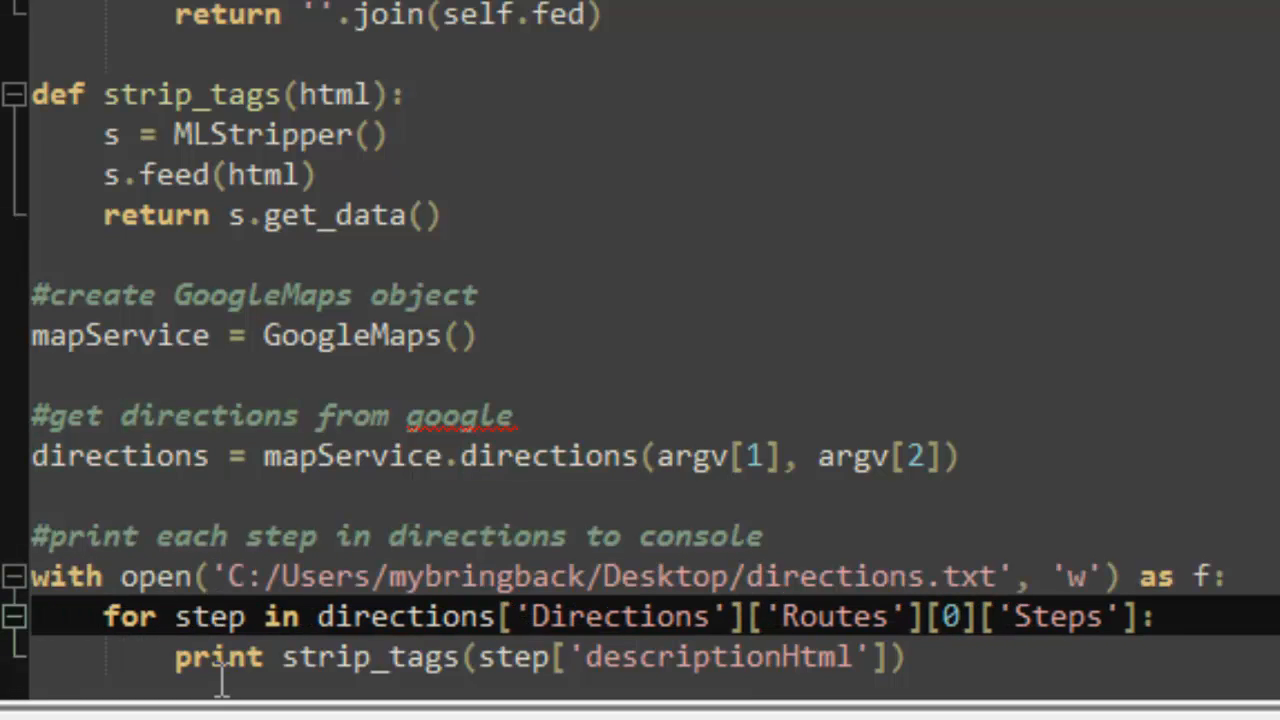
pyautogui.click(210, 657)
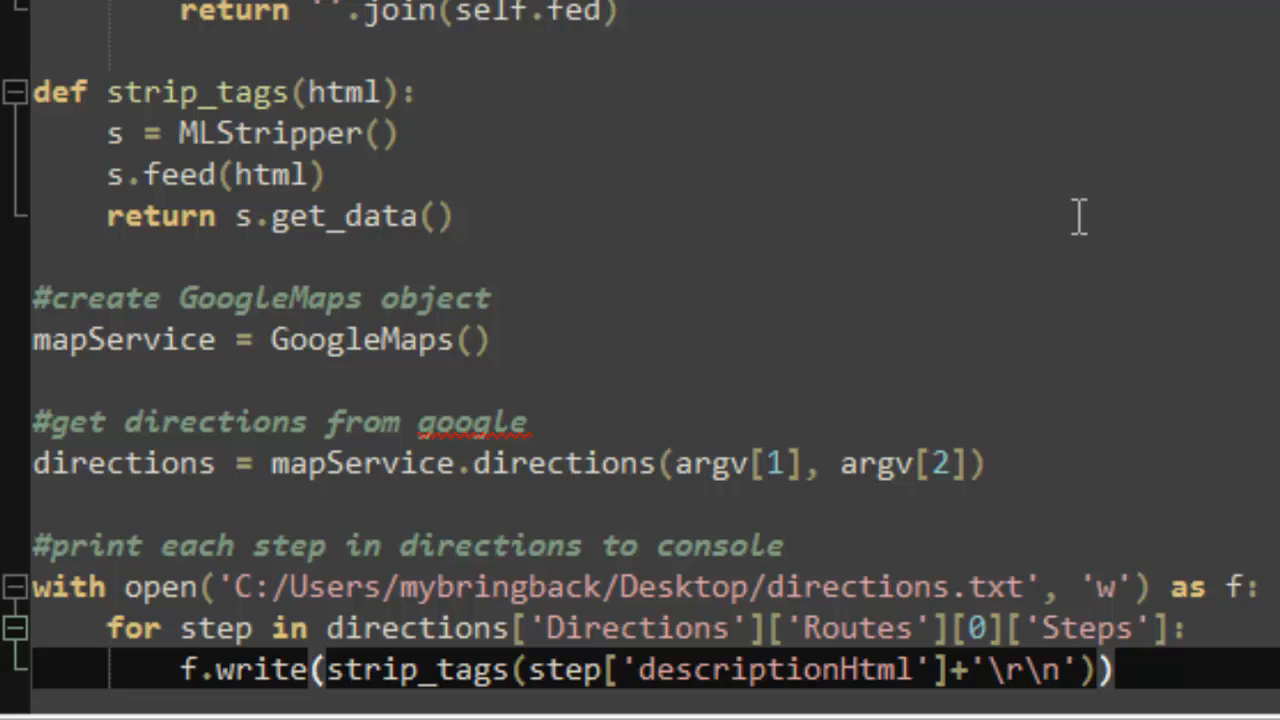
pyautogui.click(203, 670)
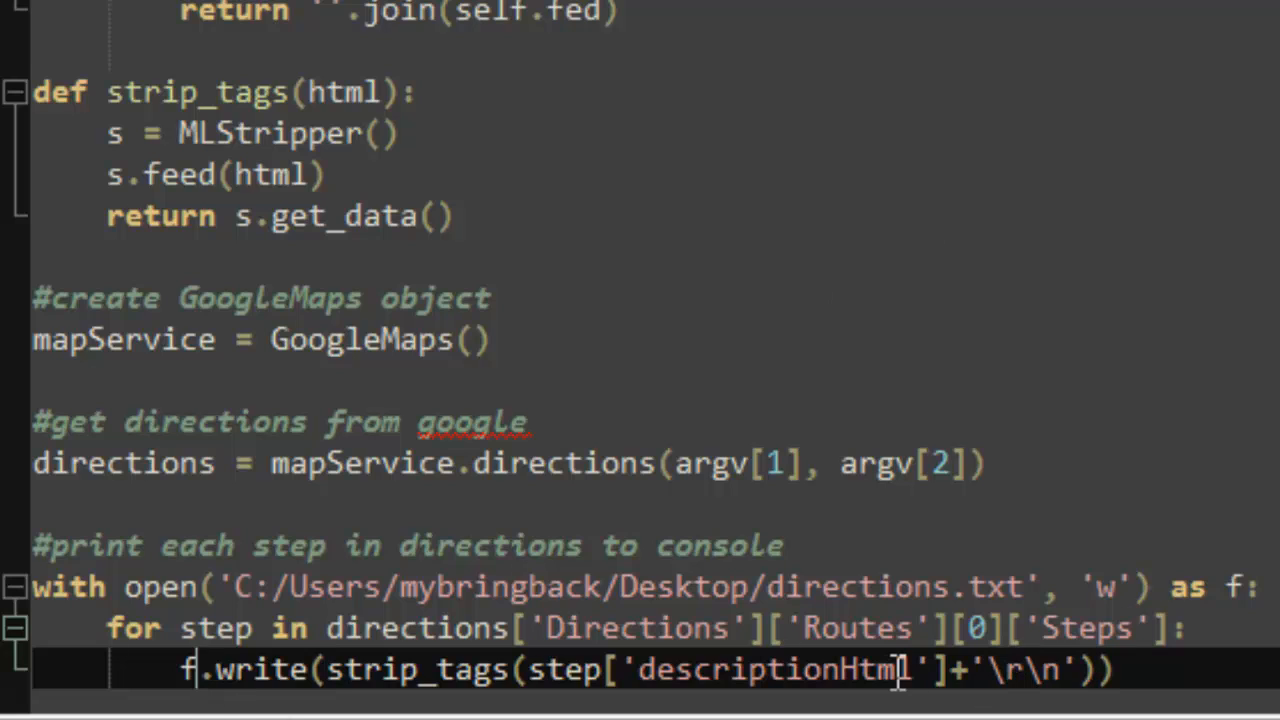
pyautogui.click(1055, 669)
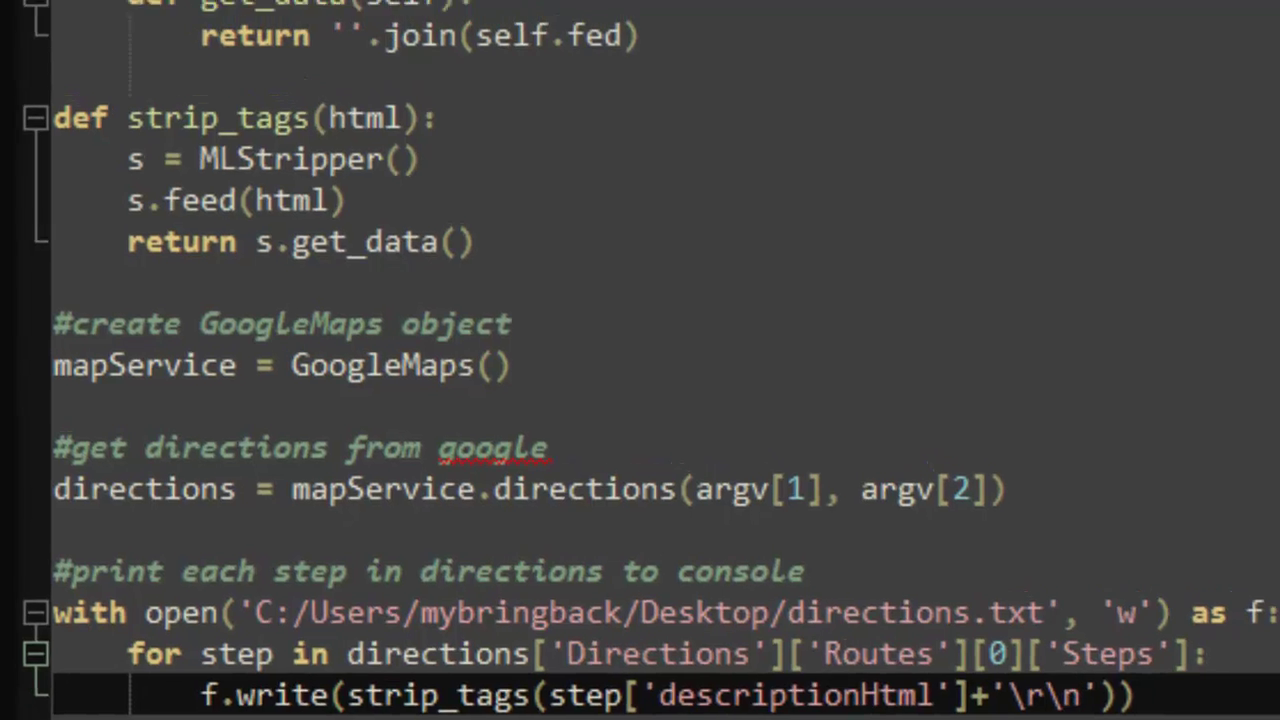
# Back in PowerShell, rerun the Cleveland, OH to Pittsburg, AR command so the route is written to directions.txt
pyautogui.hotkey('alt', 'Tab')
pyautogui.press('Up')
pyautogui.press('Up')
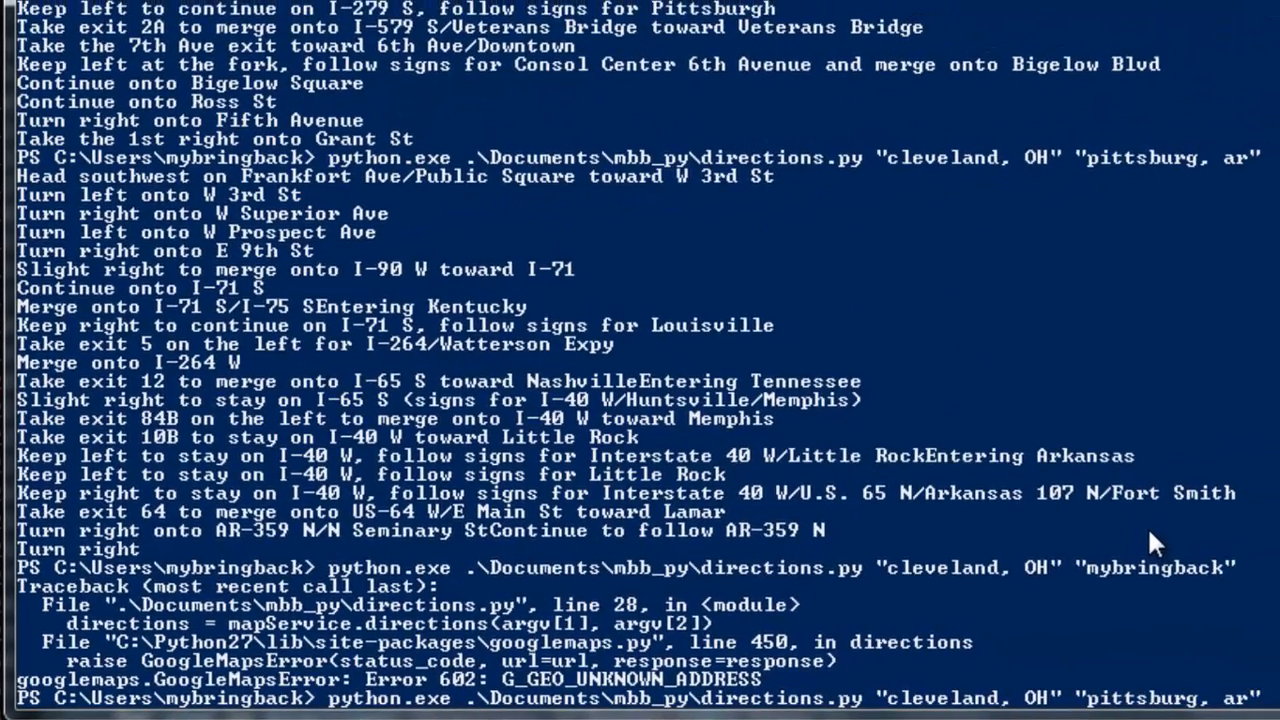
pyautogui.press('Return')
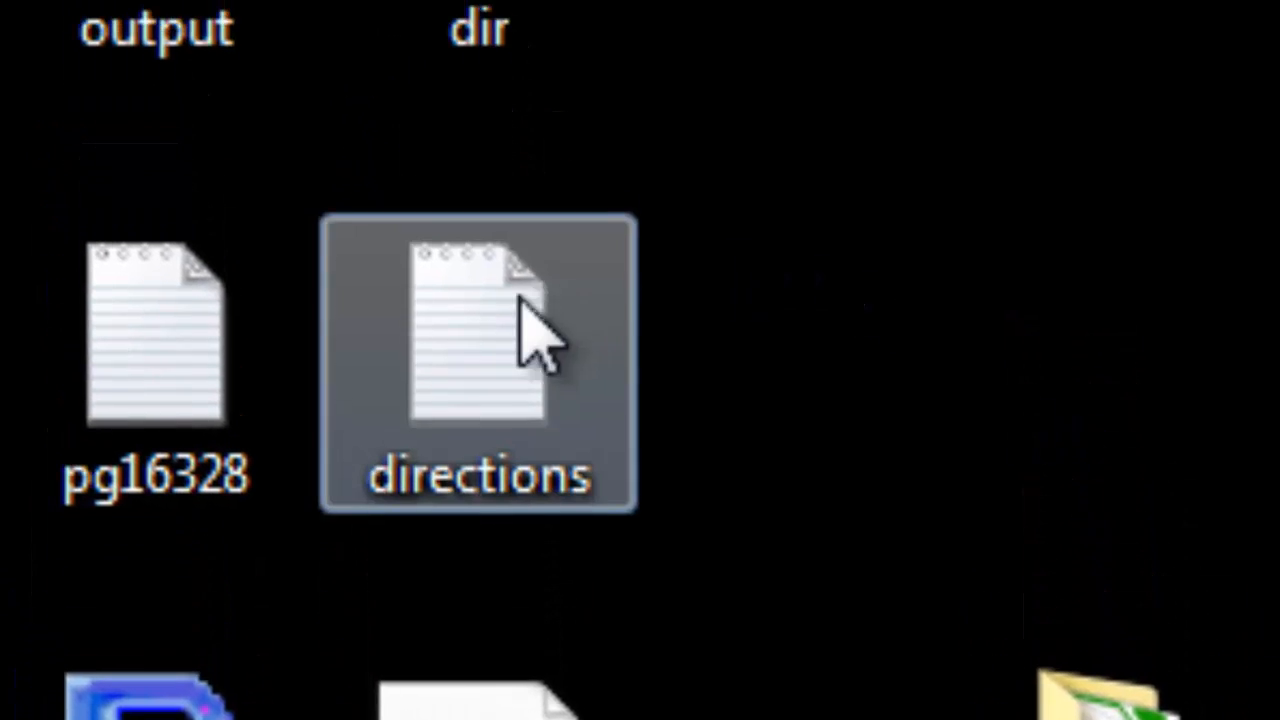
# Open the Desktop directions.txt in Notepad++ to review the Cleveland-to-Arkansas steps one per line
pyautogui.doubleClick(515, 345)
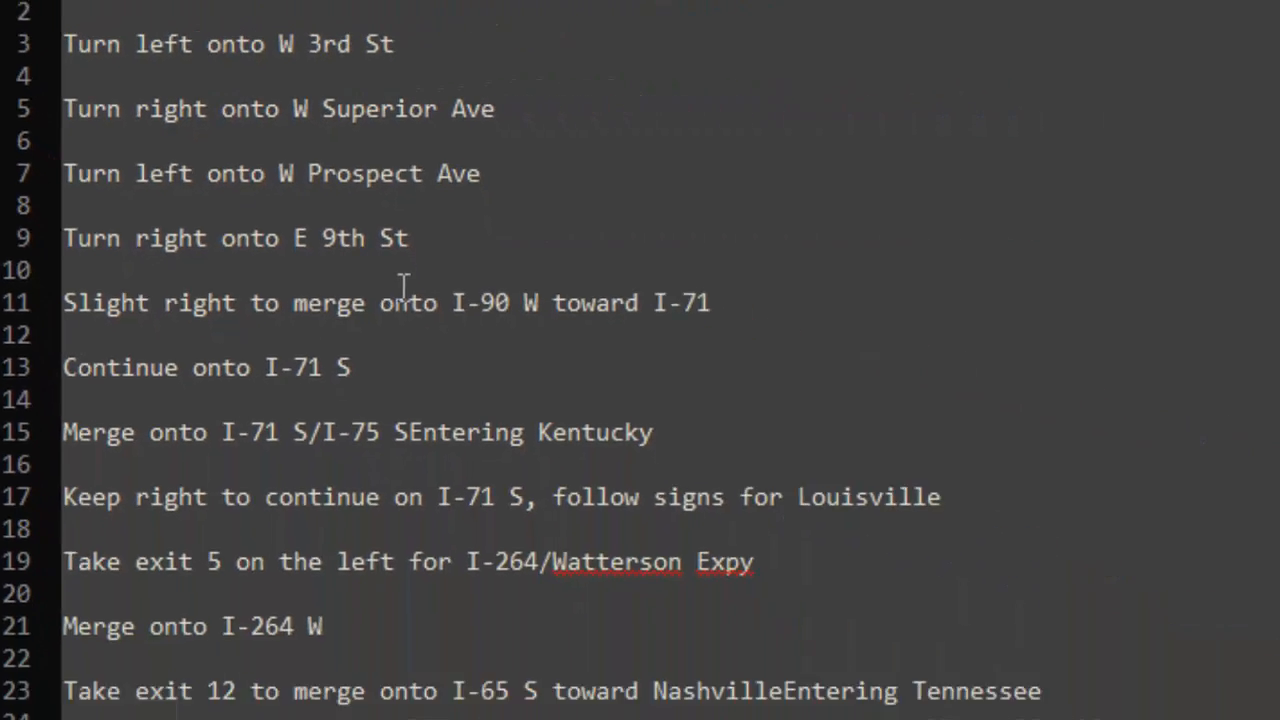